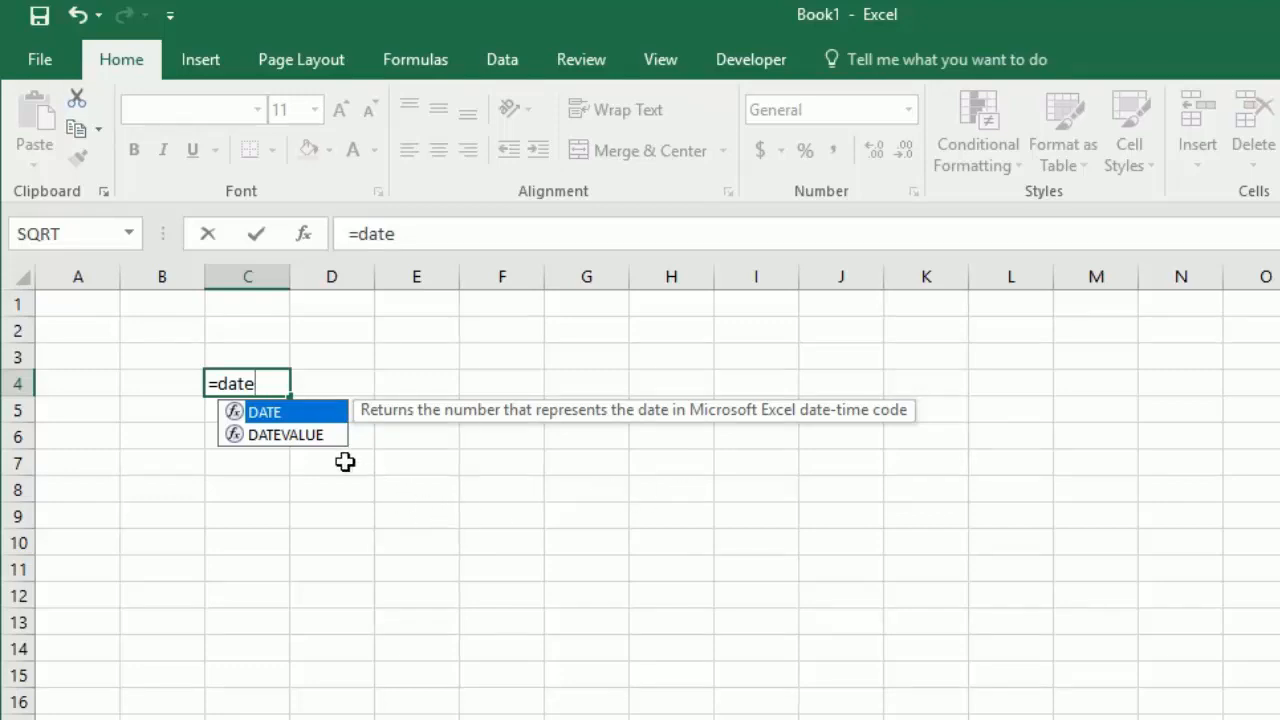
left_click(295, 438)
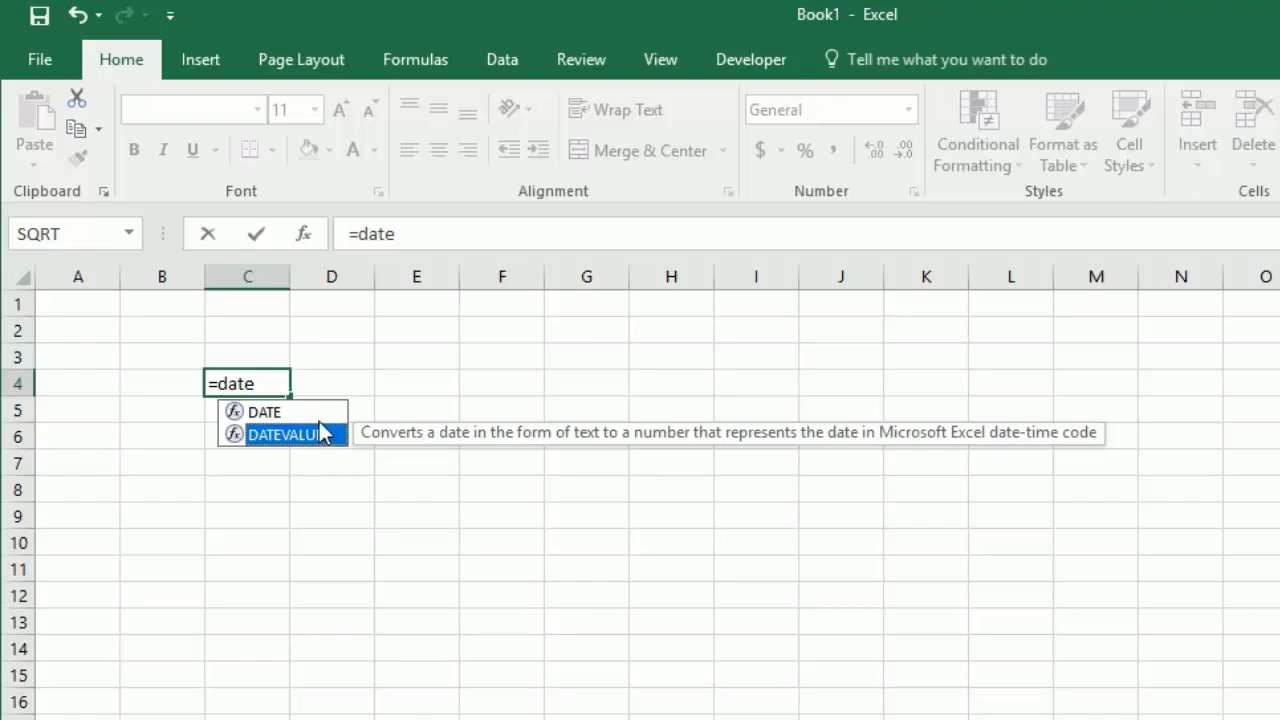
left_click(318, 414)
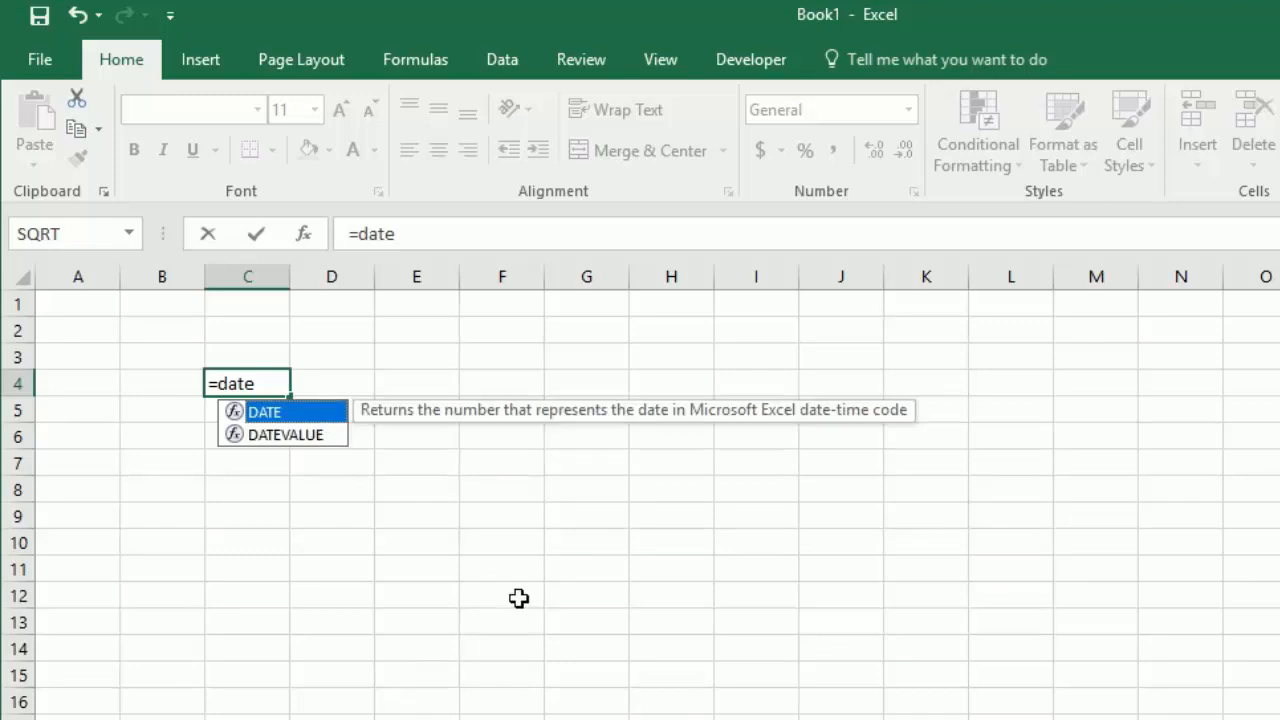
key("Tab")
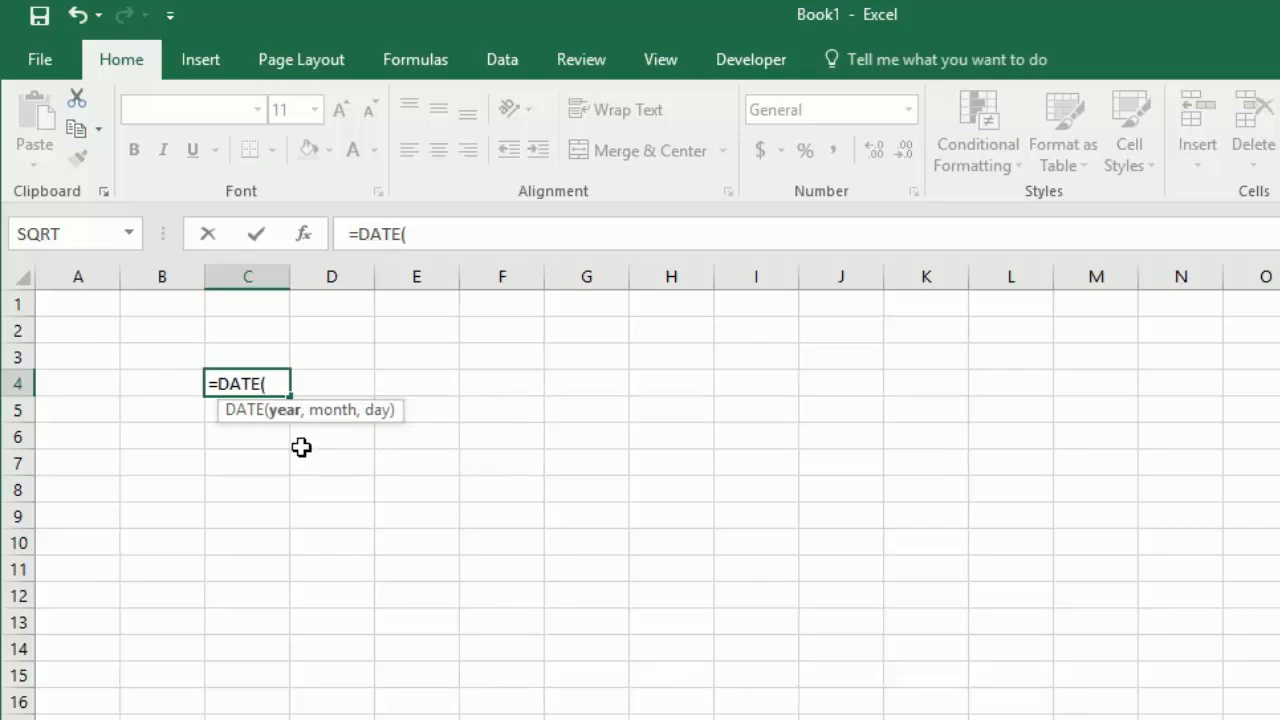
type(",,")
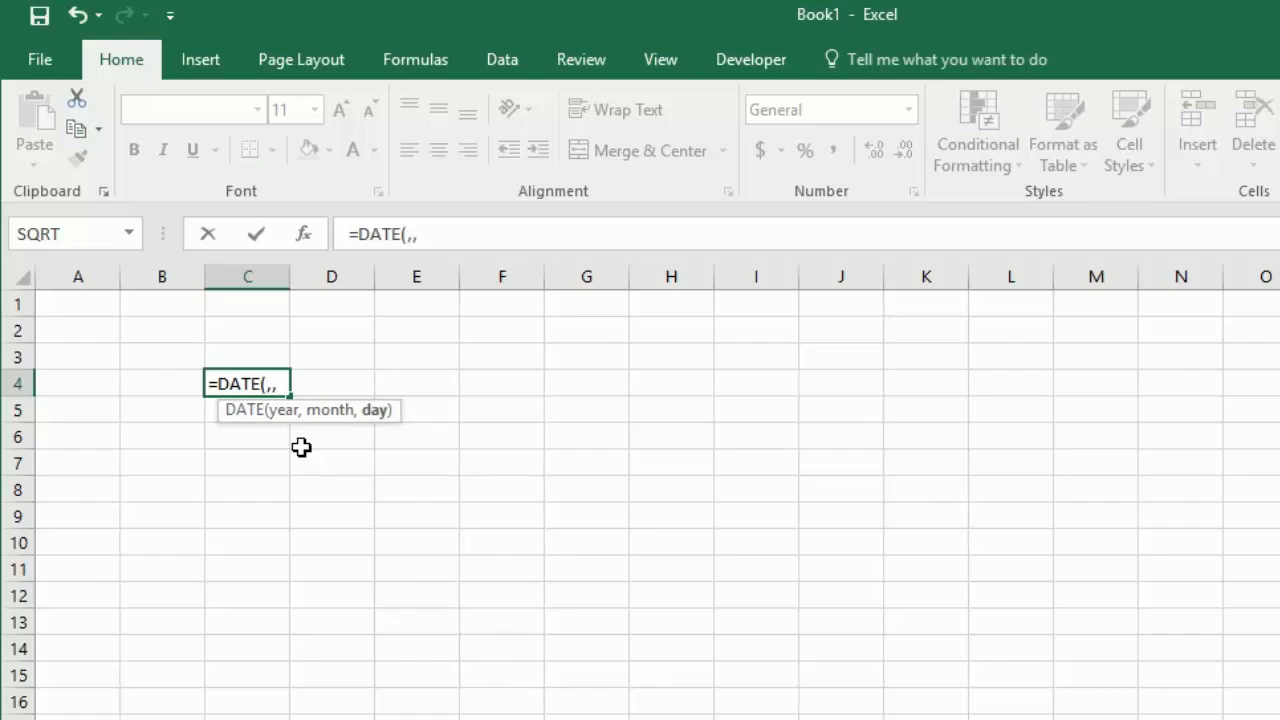
key("Escape")
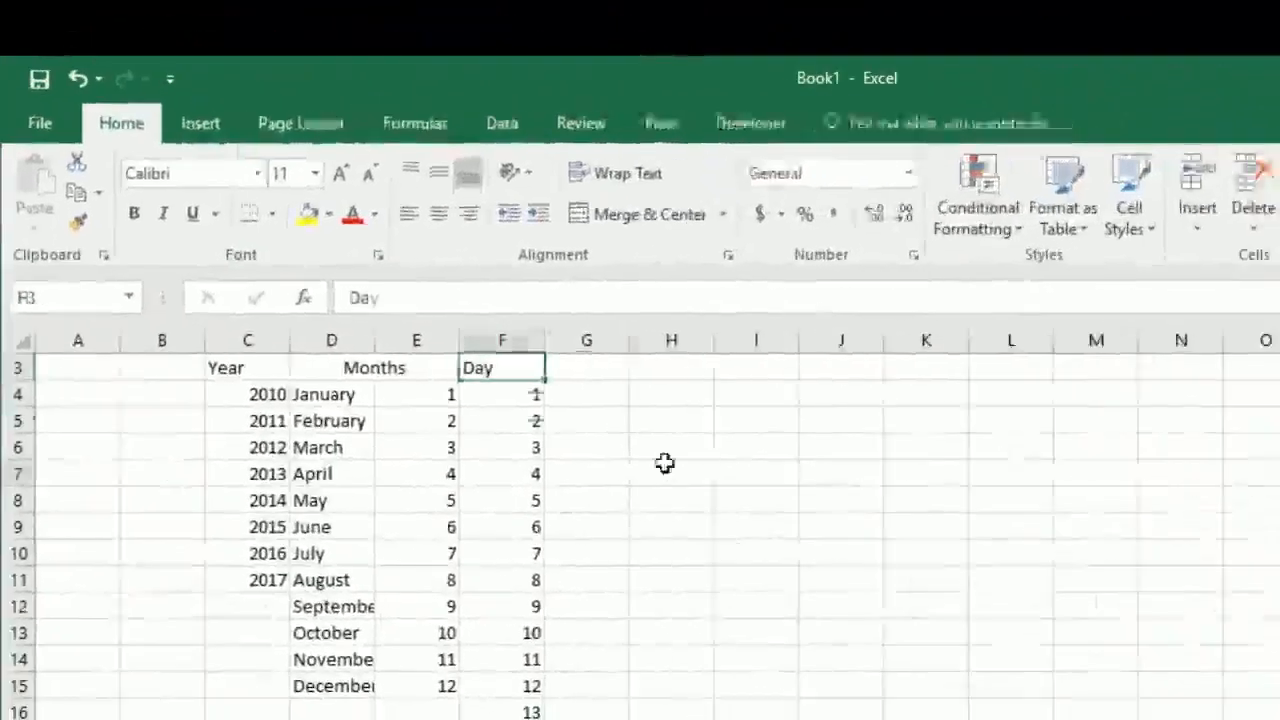
Step: Enter a DATE formula in H7 using C8 for the year, E6 for the month and F14 for the day
left_click(666, 464)
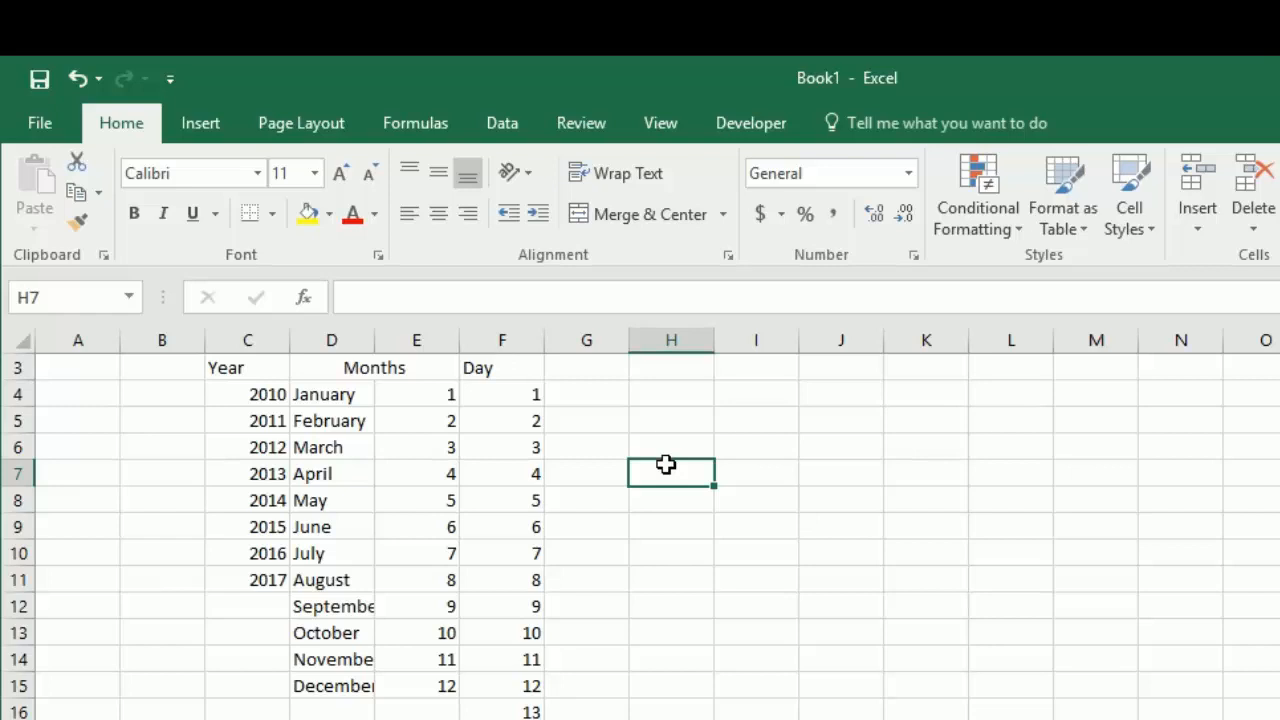
type("=date")
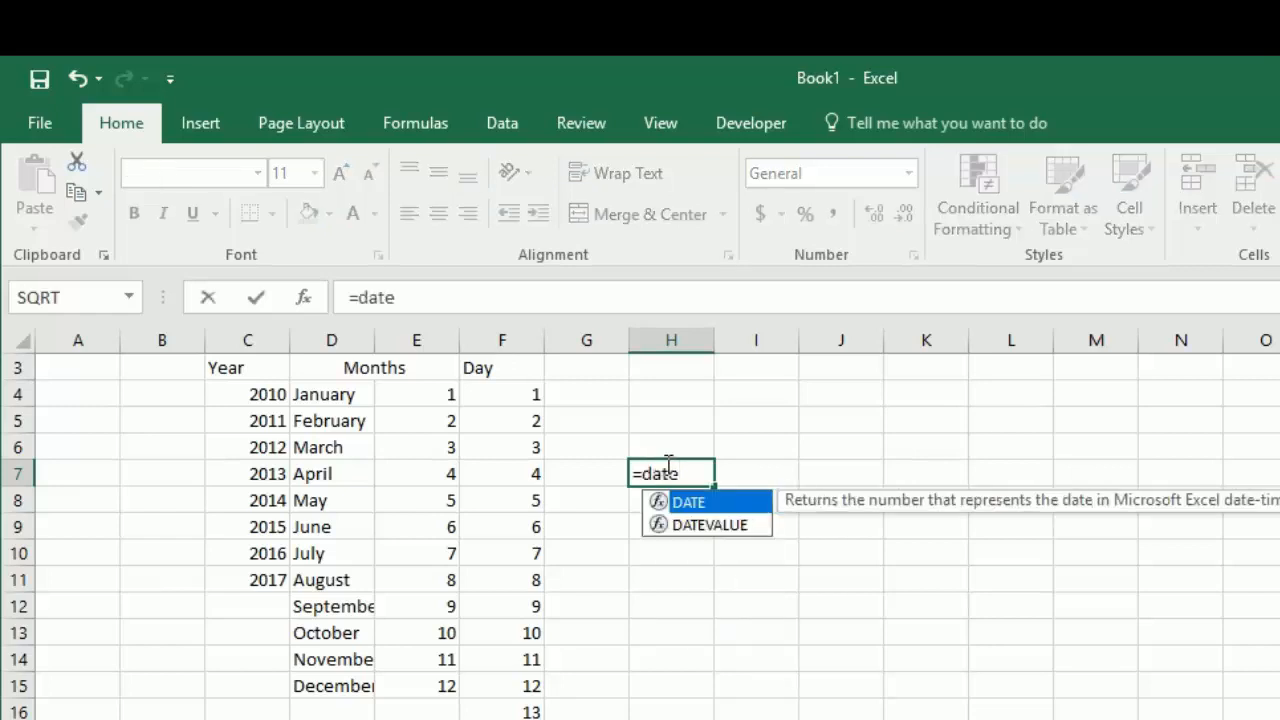
key("Tab")
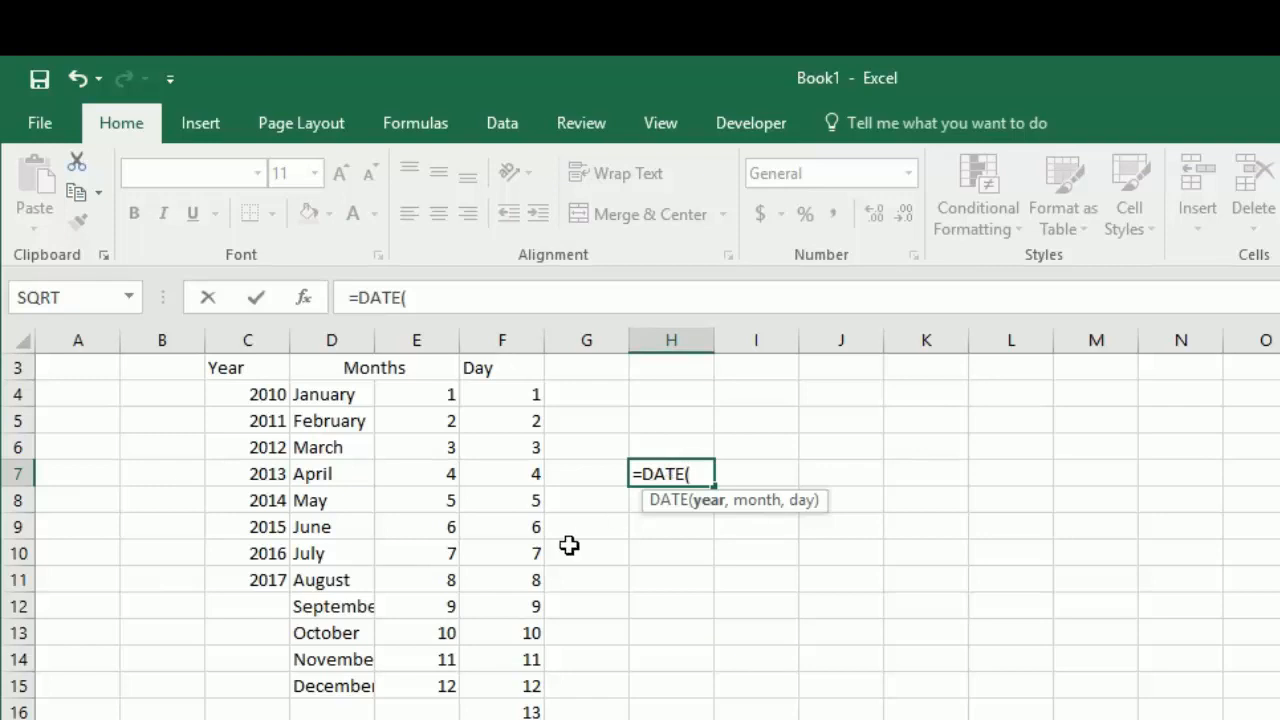
left_click(266, 497)
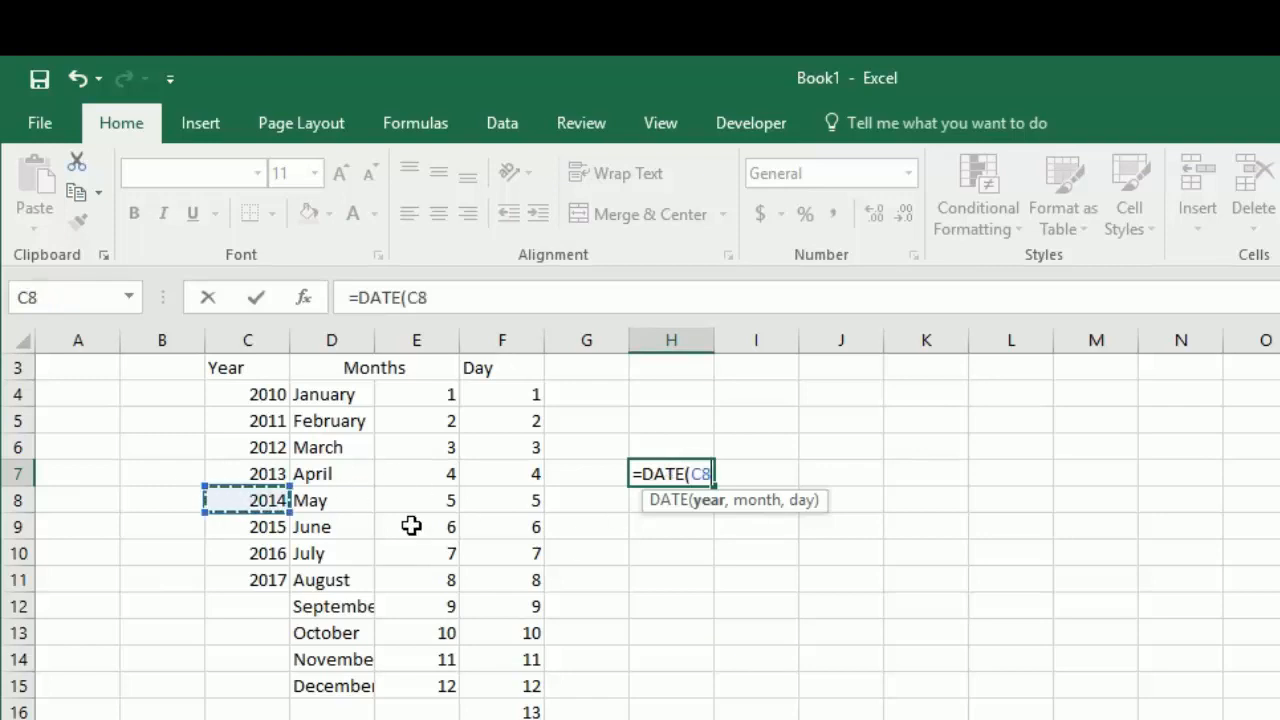
type(",")
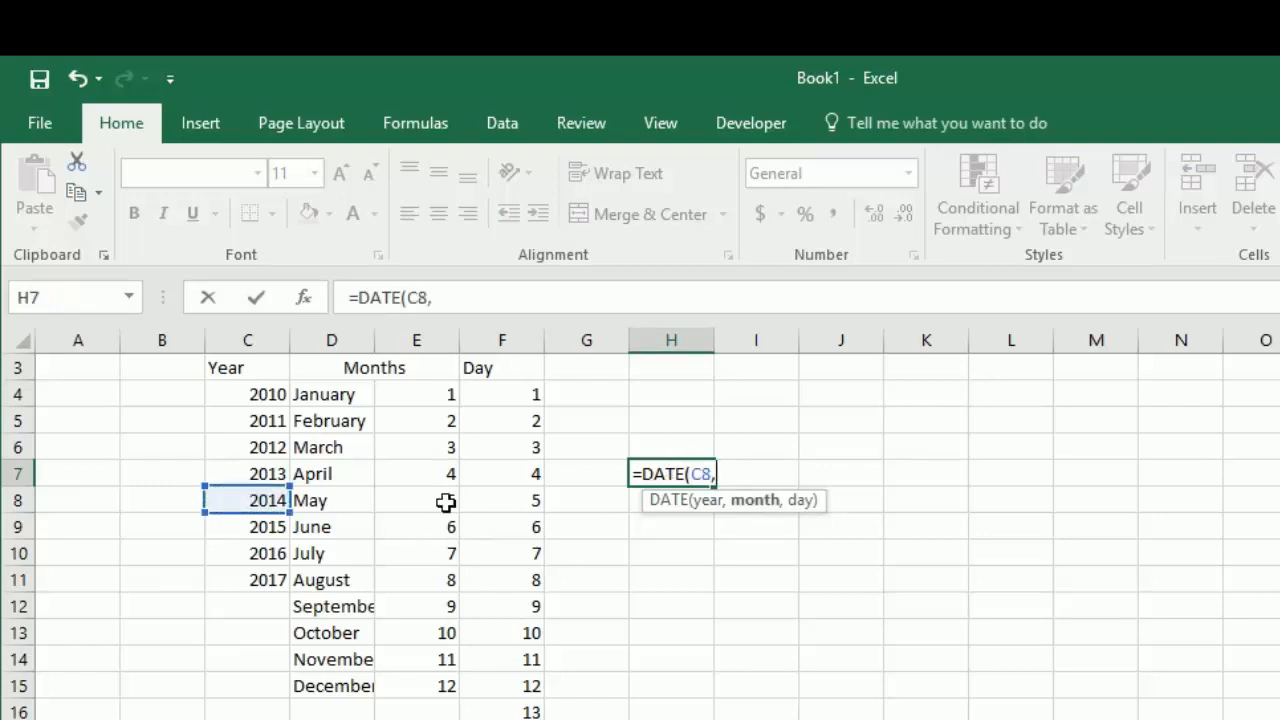
left_click(425, 448)
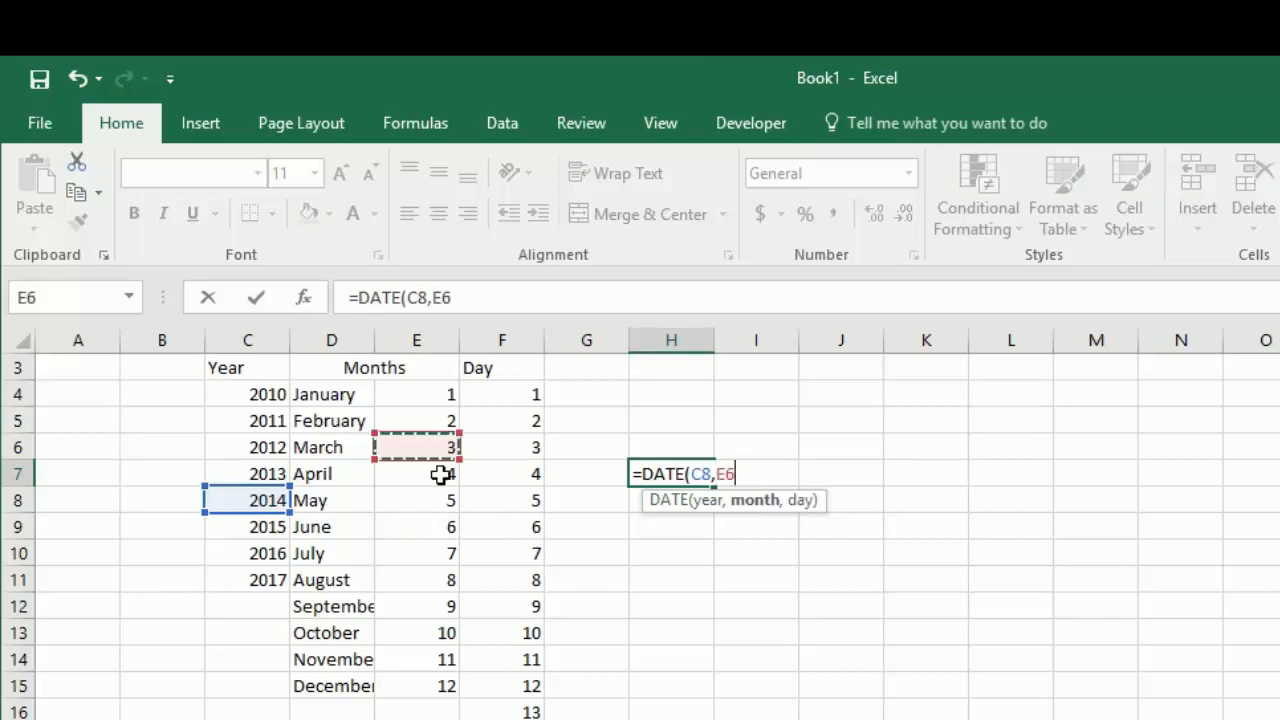
type(",")
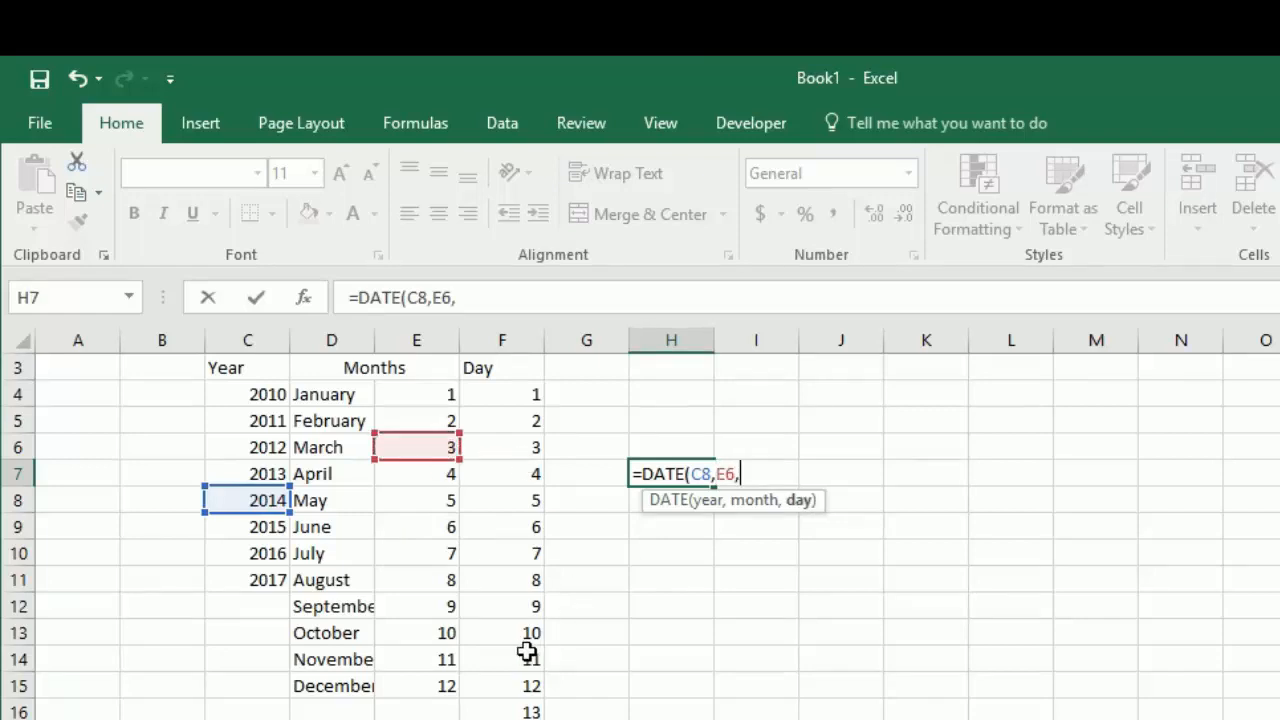
left_click(523, 656)
type(")")
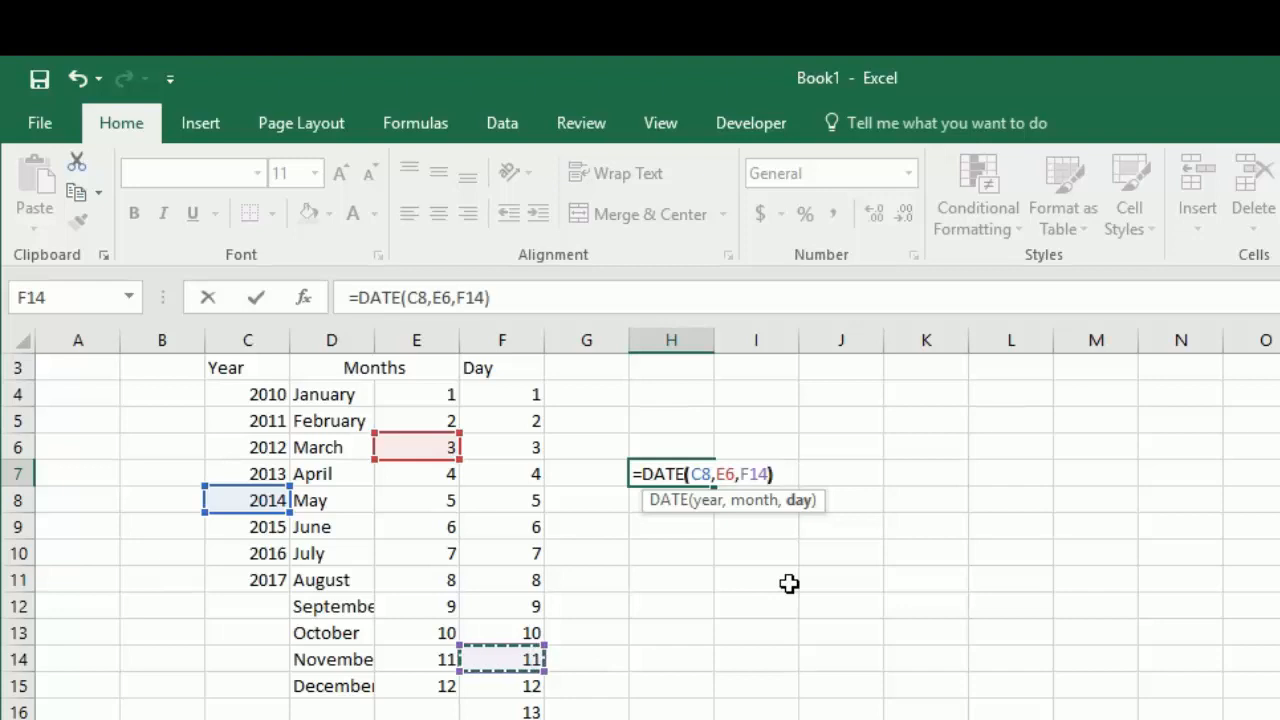
key("Return")
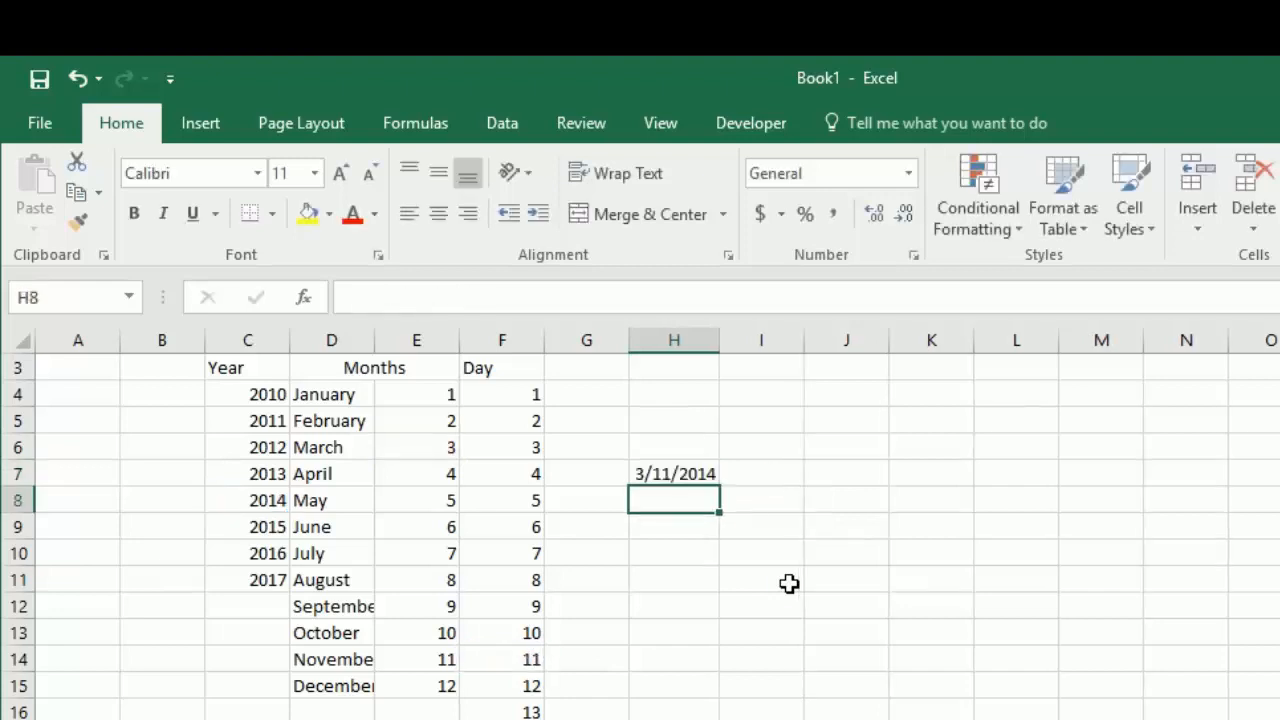
Step: Try the month name in D6 as the month argument of the DATE formula in H7
key("Up")
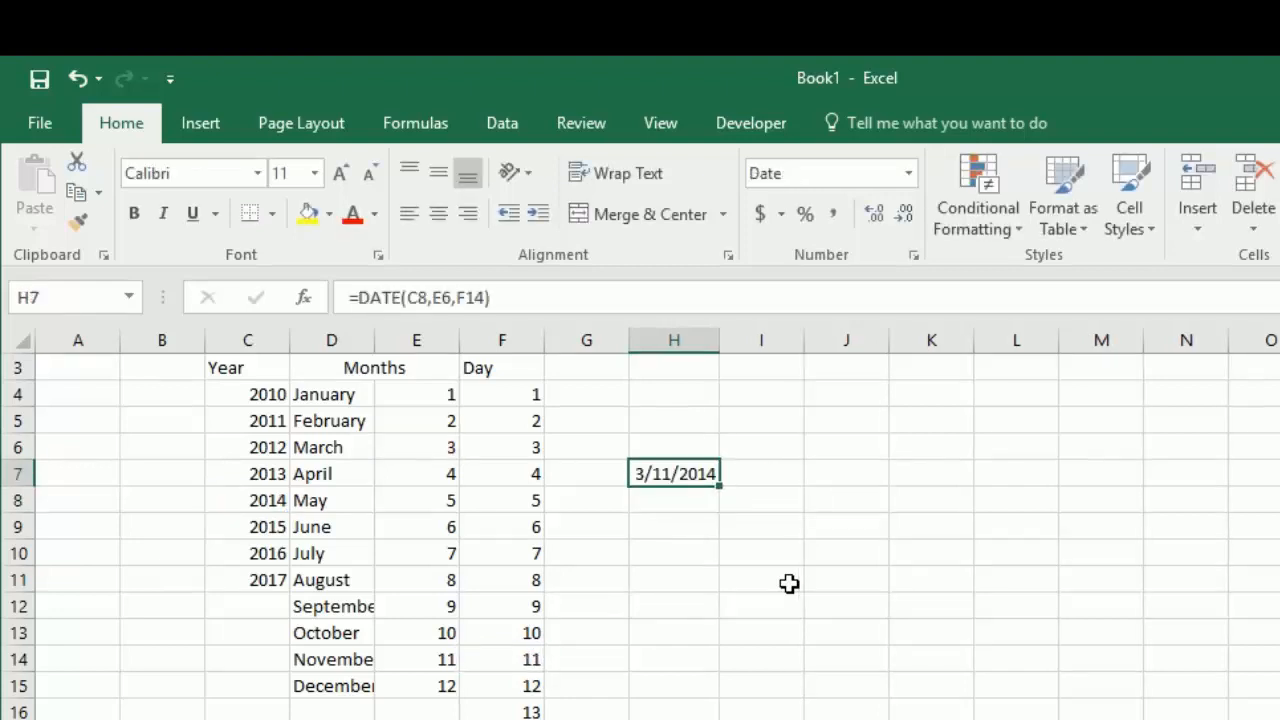
key("F2")
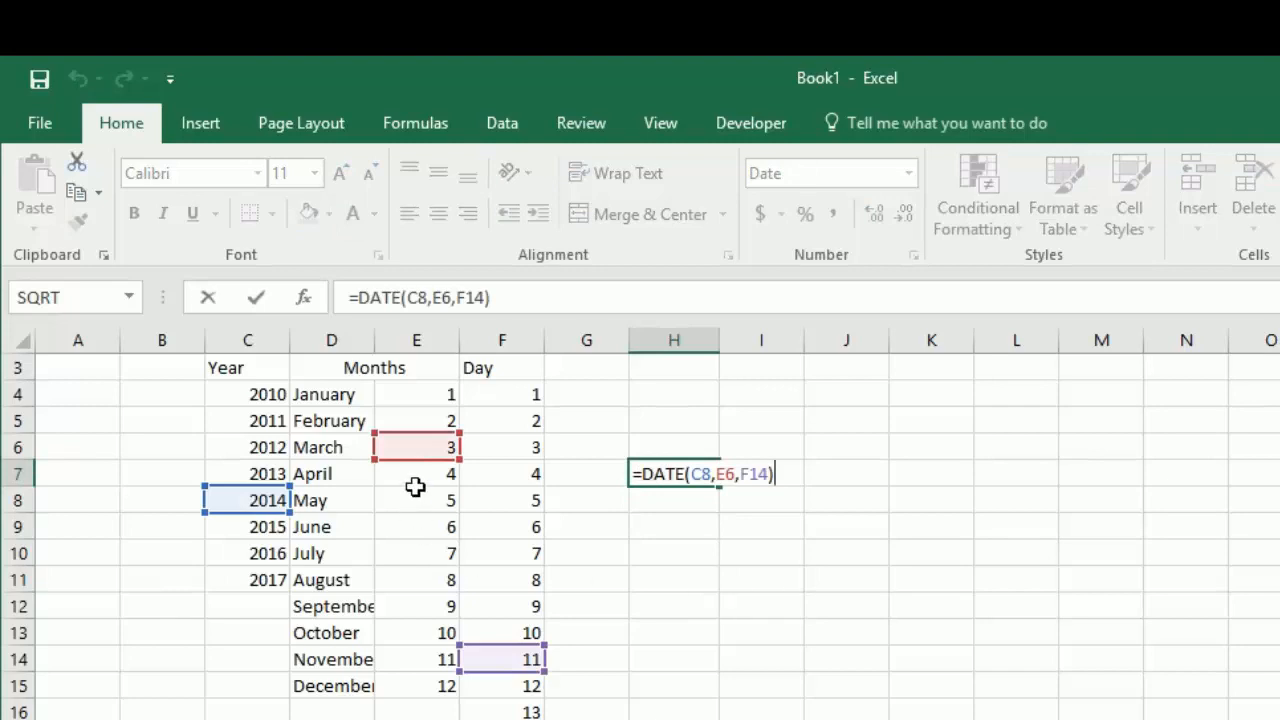
left_click_drag(411, 460, 372, 462)
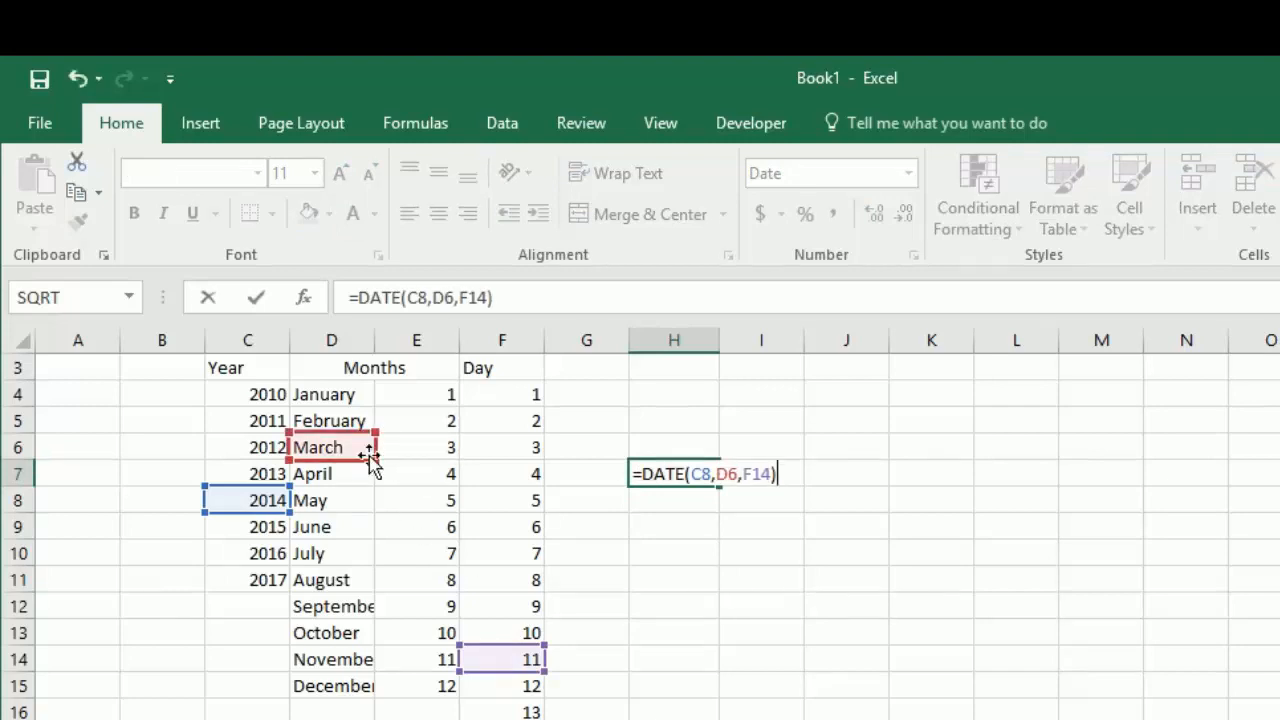
key("Return")
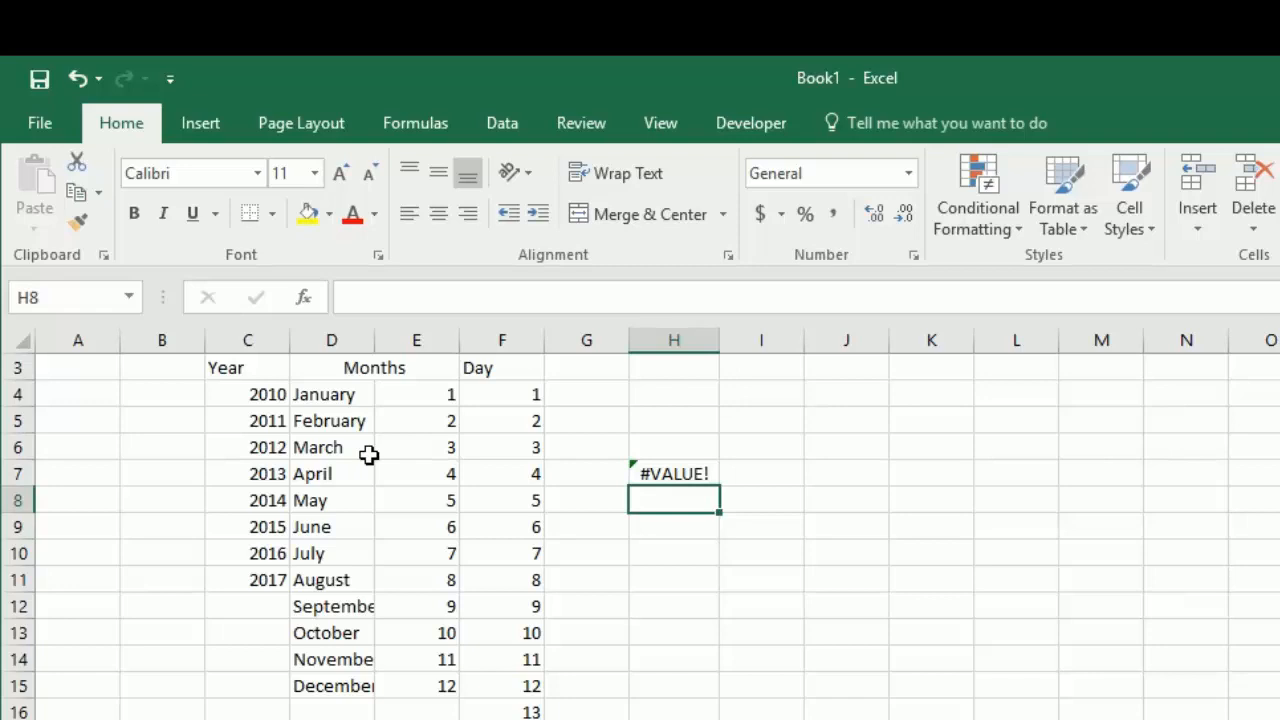
left_click(657, 468)
mouse_move(608, 479)
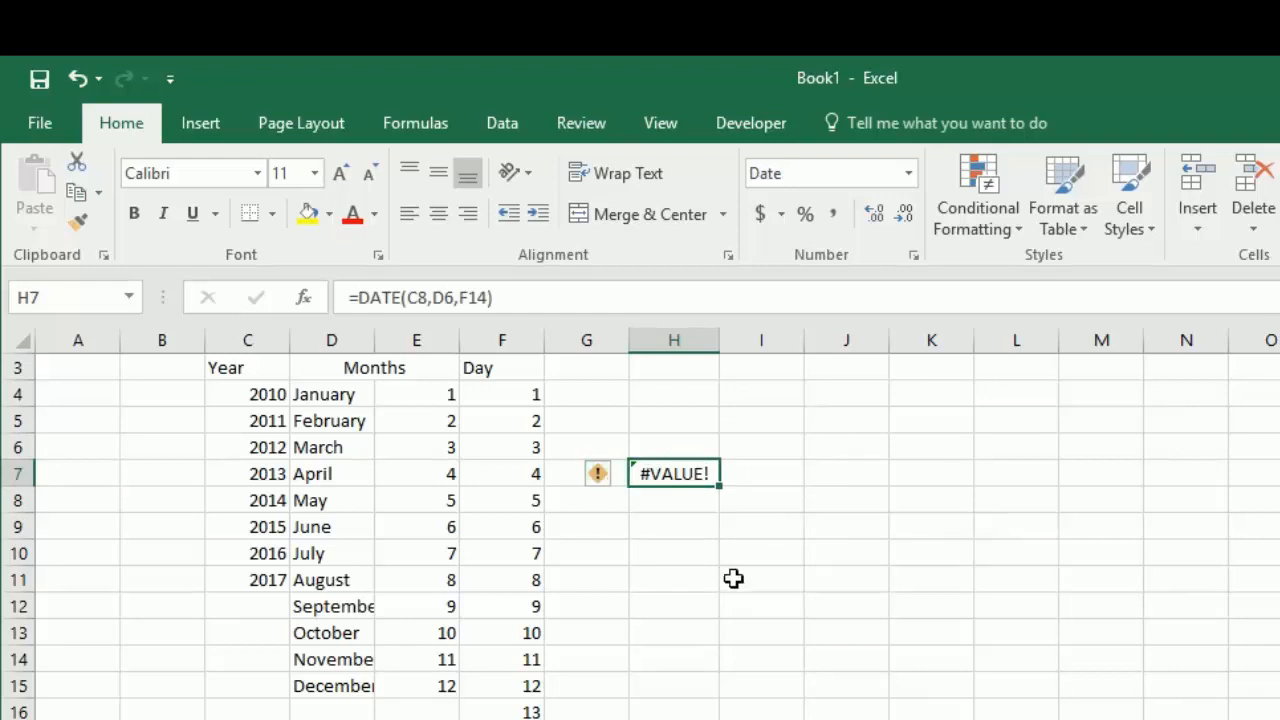
Step: Change the month argument of the DATE formula in H7 to the month number in E10
key("F2")
left_click_drag(340, 454, 398, 553)
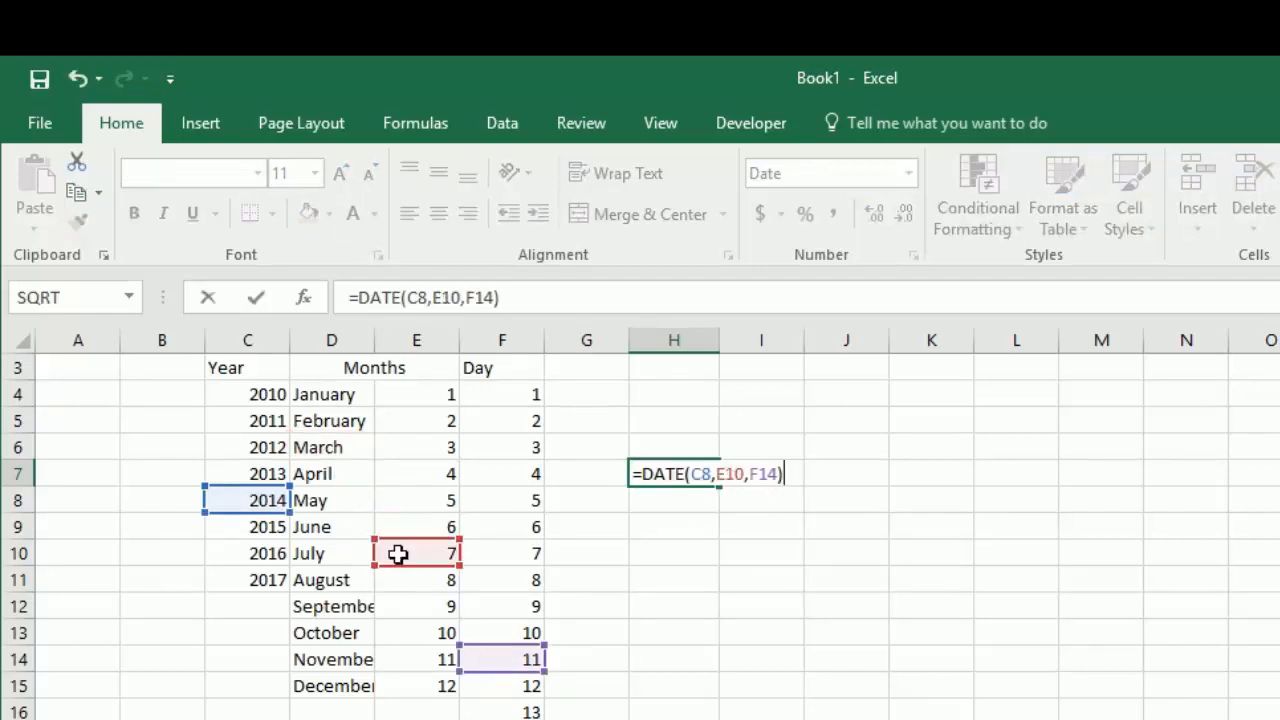
key("Return")
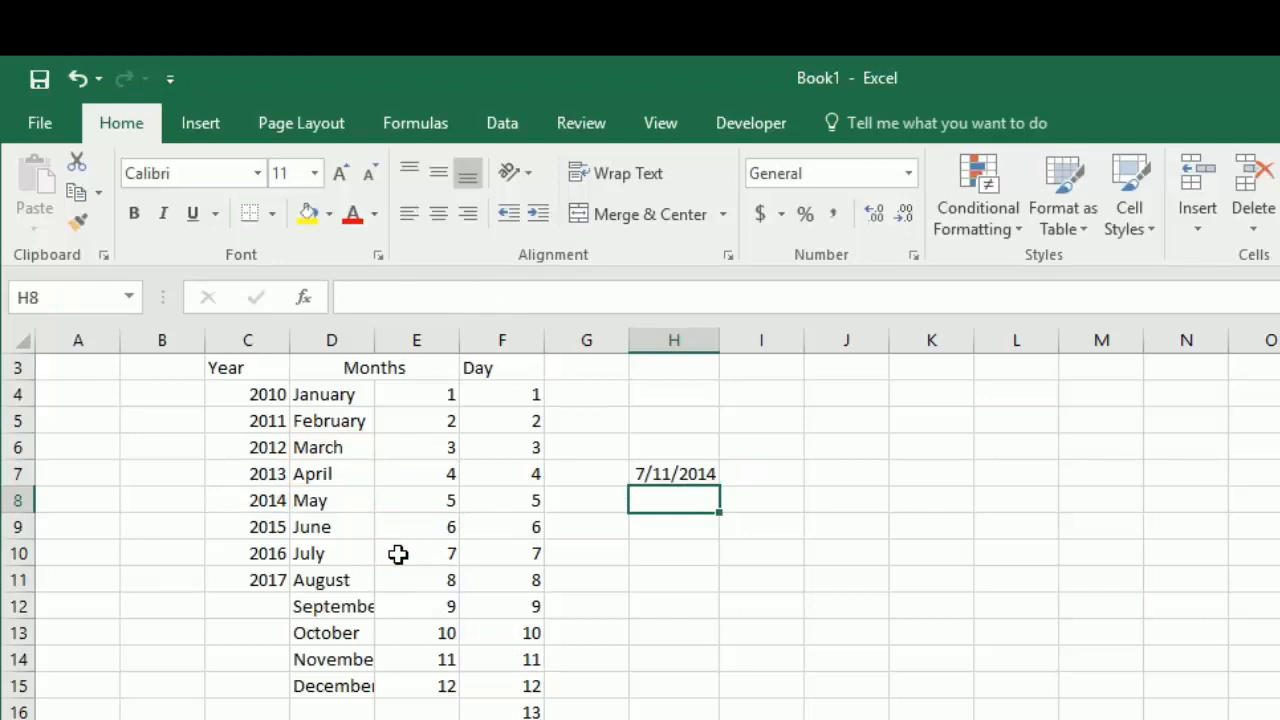
Step: Copy the DATE formula from H7 to H5 and inspect the cell references of the copy
key("Up")
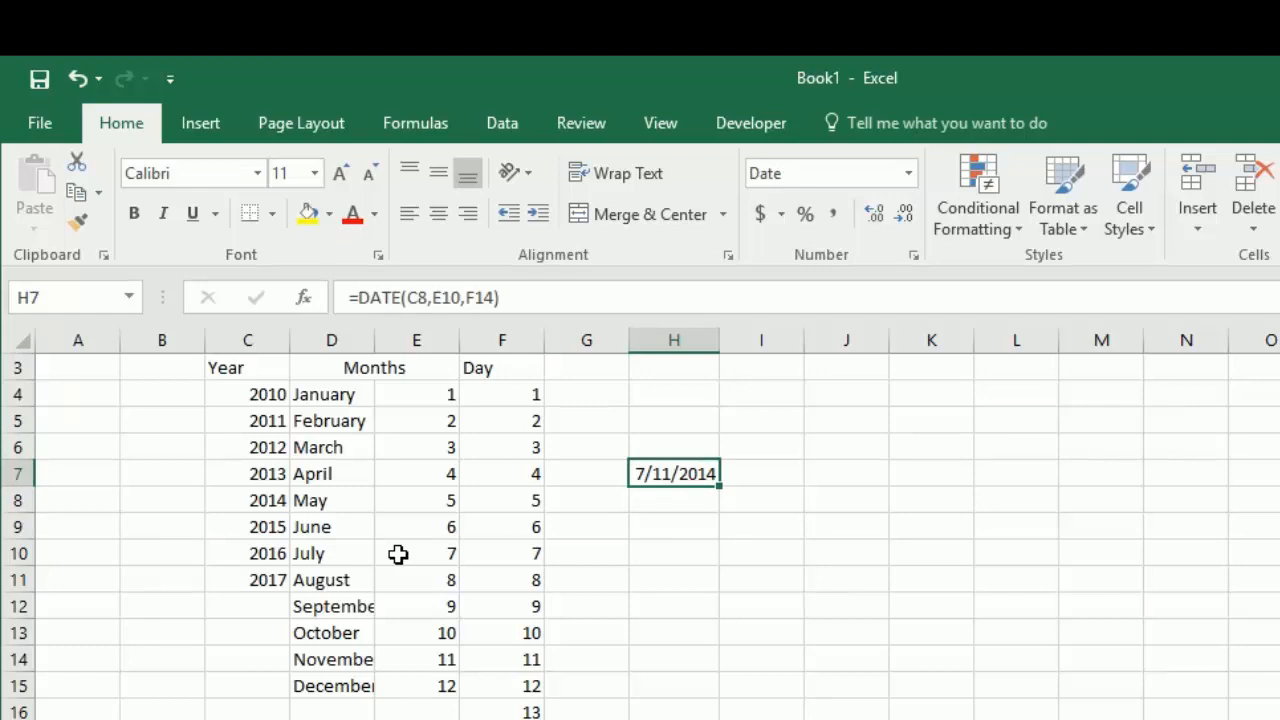
key("ctrl+c")
key("Up")
key("Up")
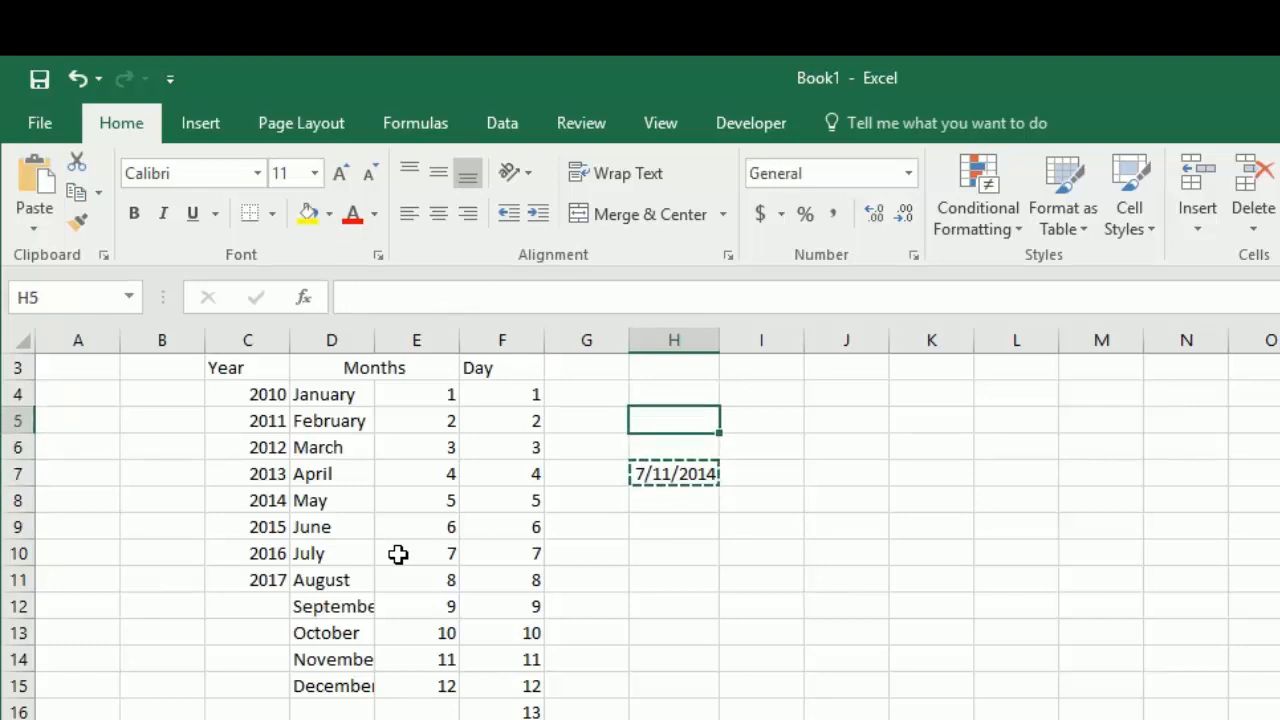
key("ctrl+v")
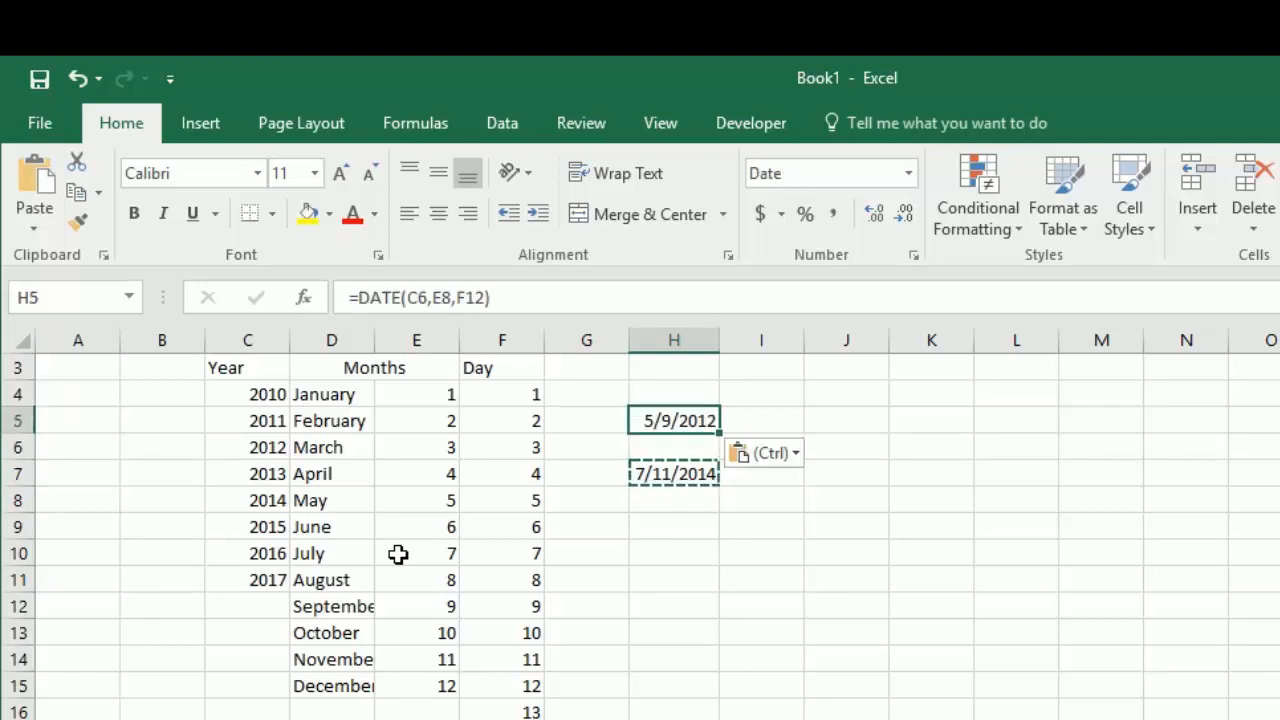
key("F2")
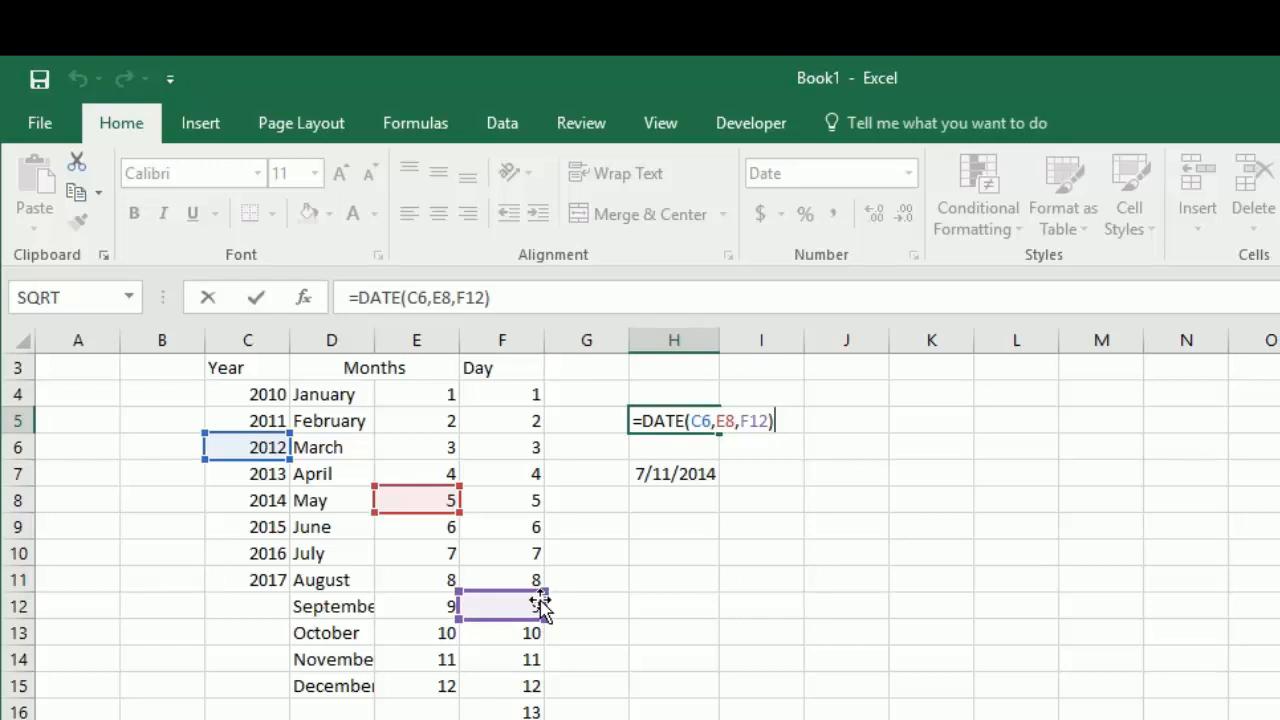
key("ctrl+Return")
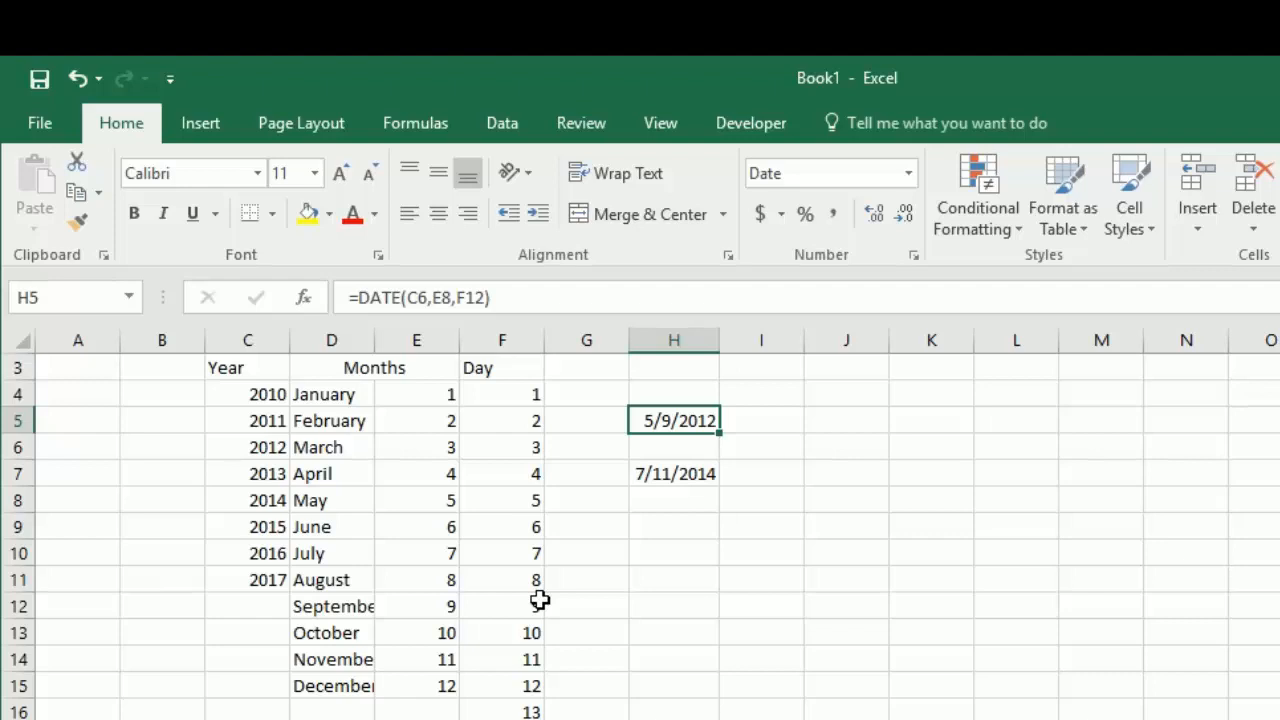
Step: Format the date in H5 with the Date type "March 14, 2012"
key("ctrl+1")
left_click_drag(674, 245, 942, 316)
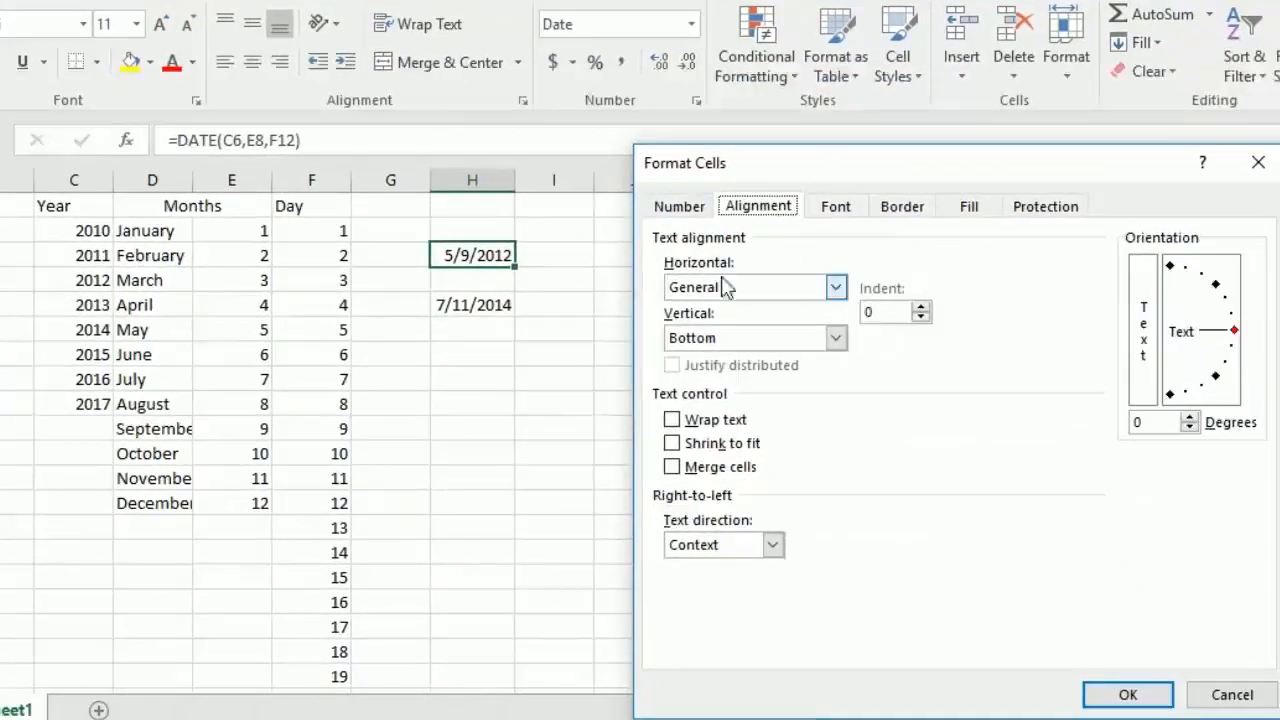
left_click(710, 284)
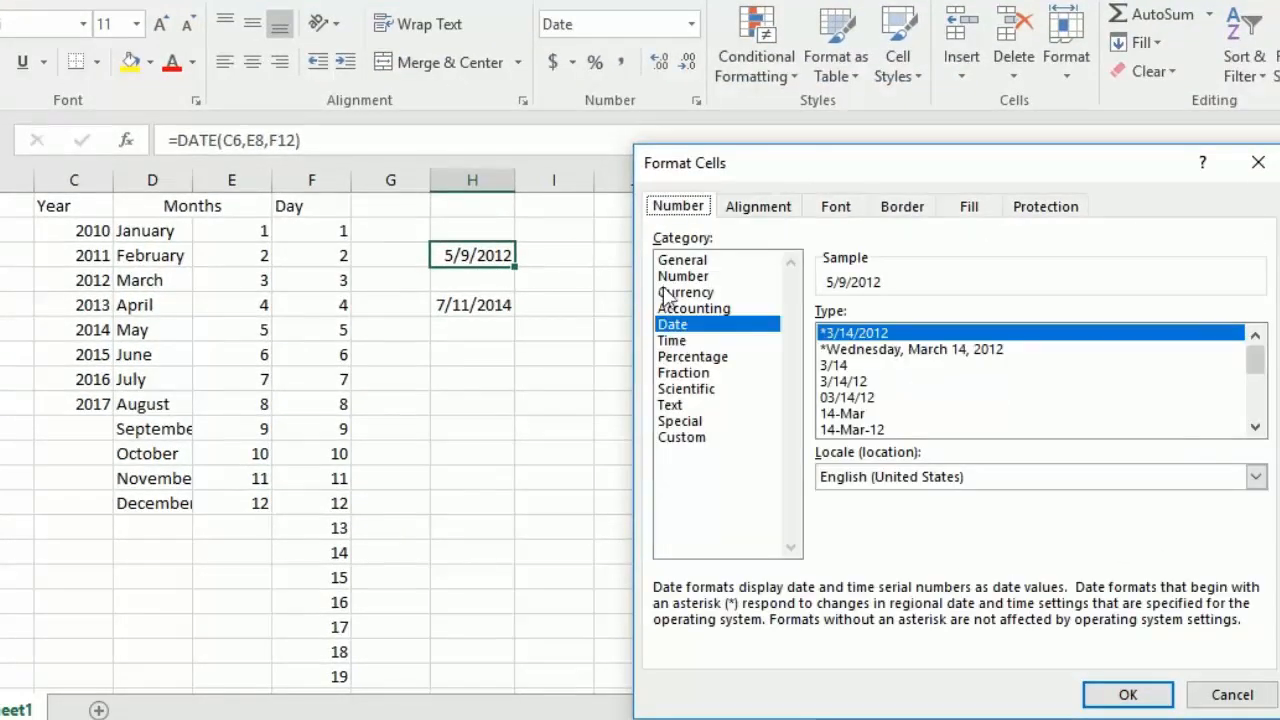
left_click(1255, 427)
left_click(1255, 427)
left_click(1255, 427)
left_click(1255, 427)
left_click(1255, 427)
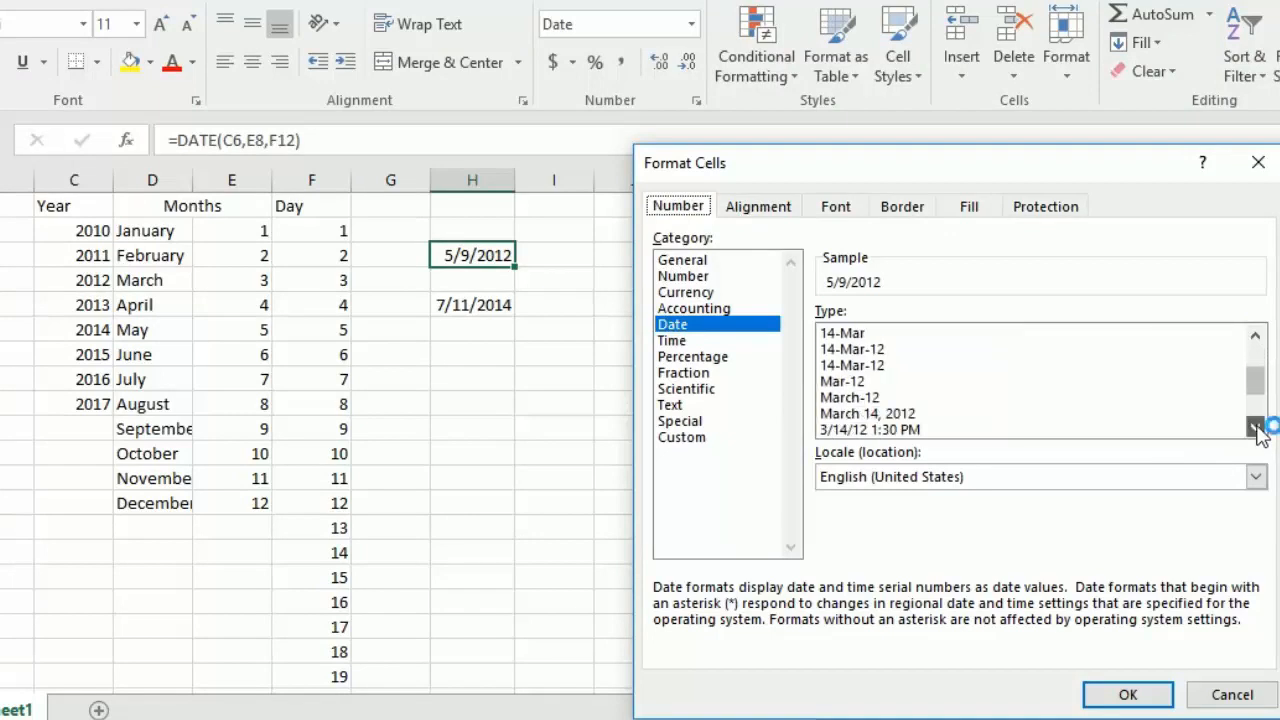
left_click(905, 414)
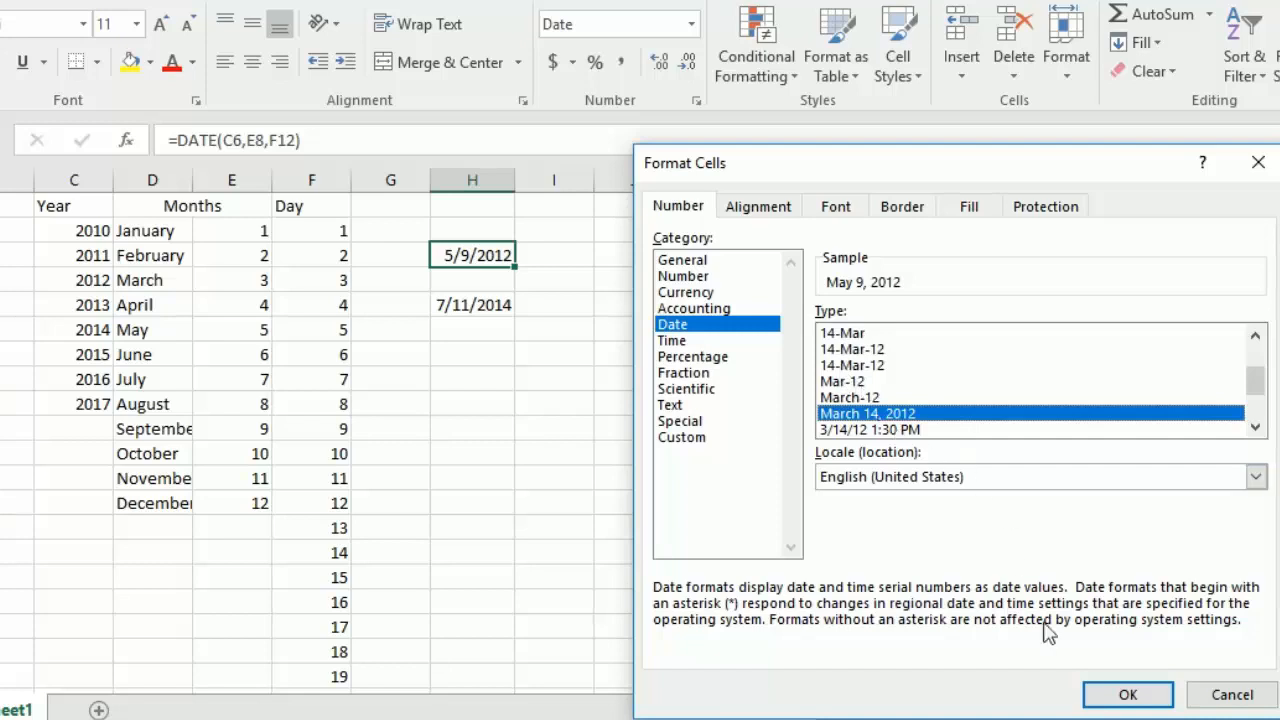
left_click(1124, 693)
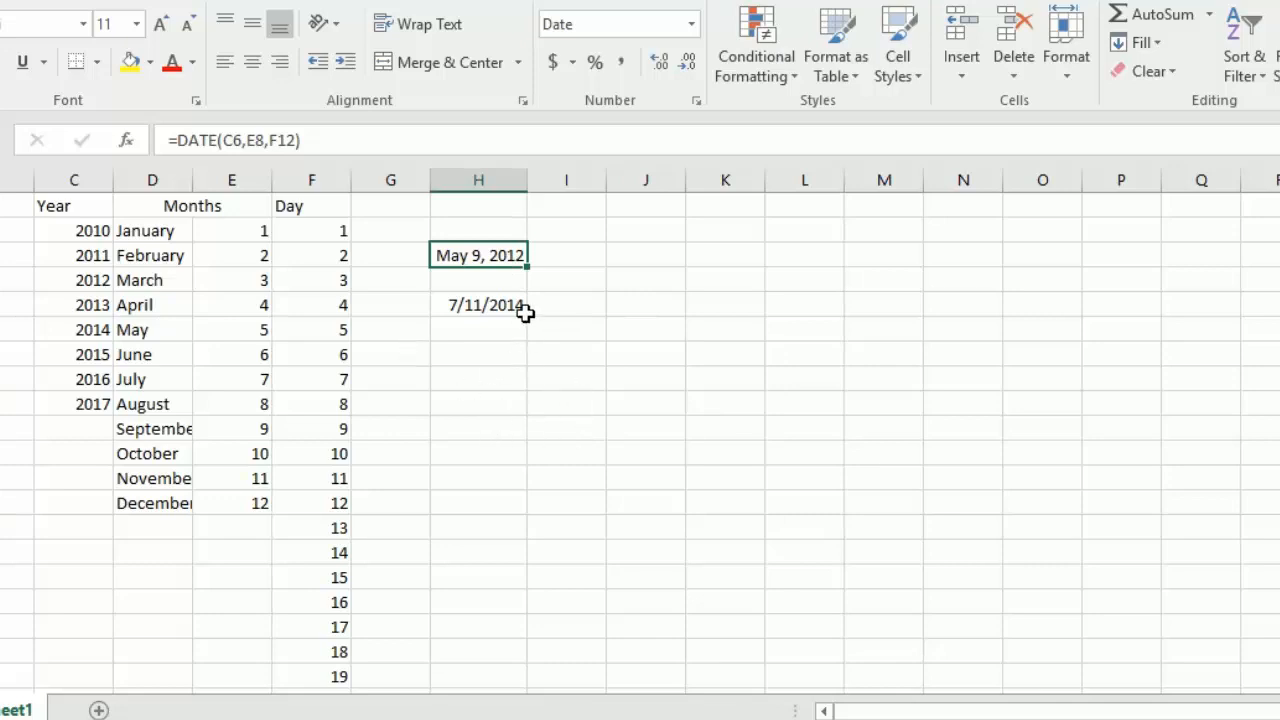
Step: Copy the formatted DATE formula from H5 to H11 and inspect the cells it refers to
key("ctrl+c")
key("Down")
key("Down")
key("Down")
key("Down")
key("Down")
key("Down")
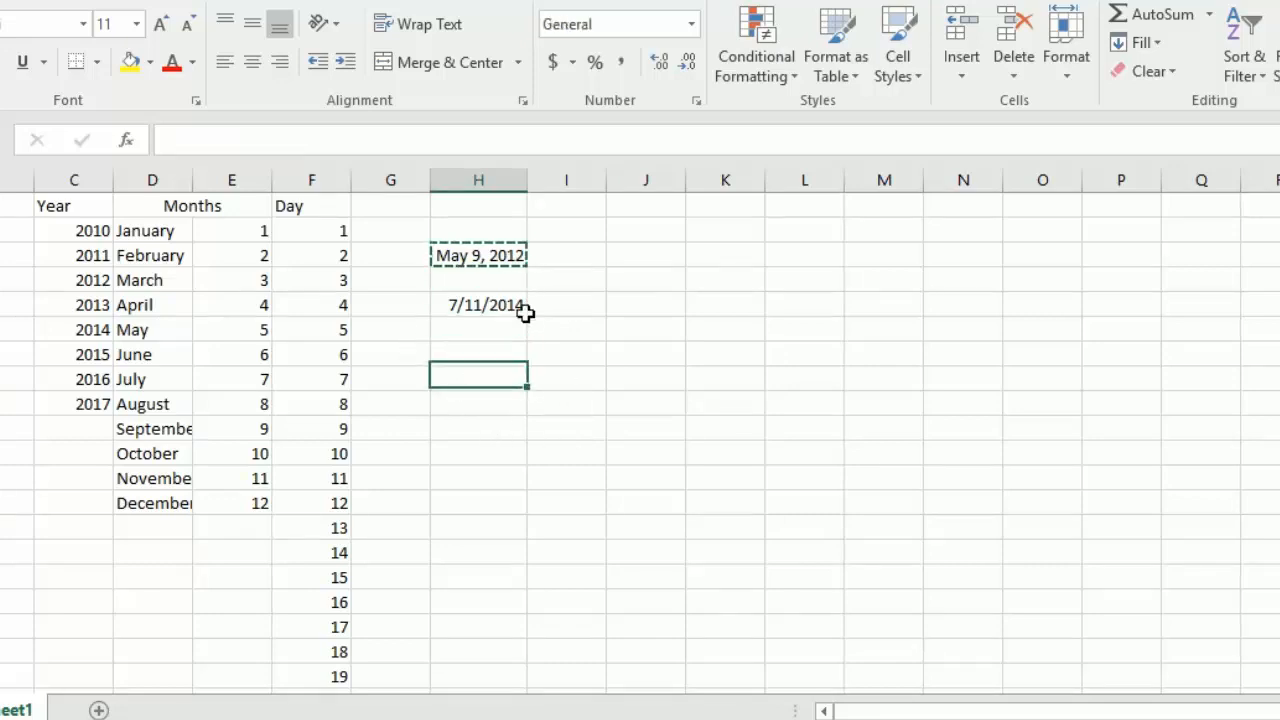
key("ctrl+v")
key("F2")
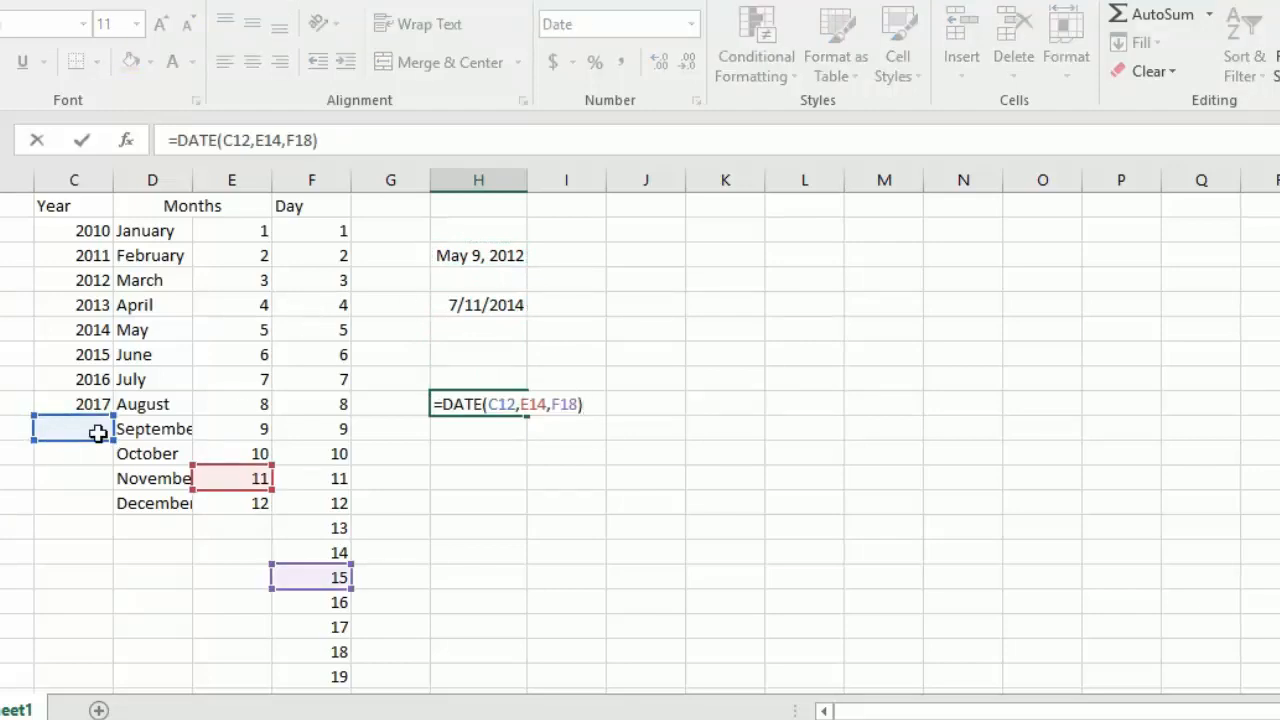
key("Escape")
Step: Extend the Year list by one row by copying the formula in C11 to C12
left_click(91, 403)
key("ctrl+c")
key("Down")
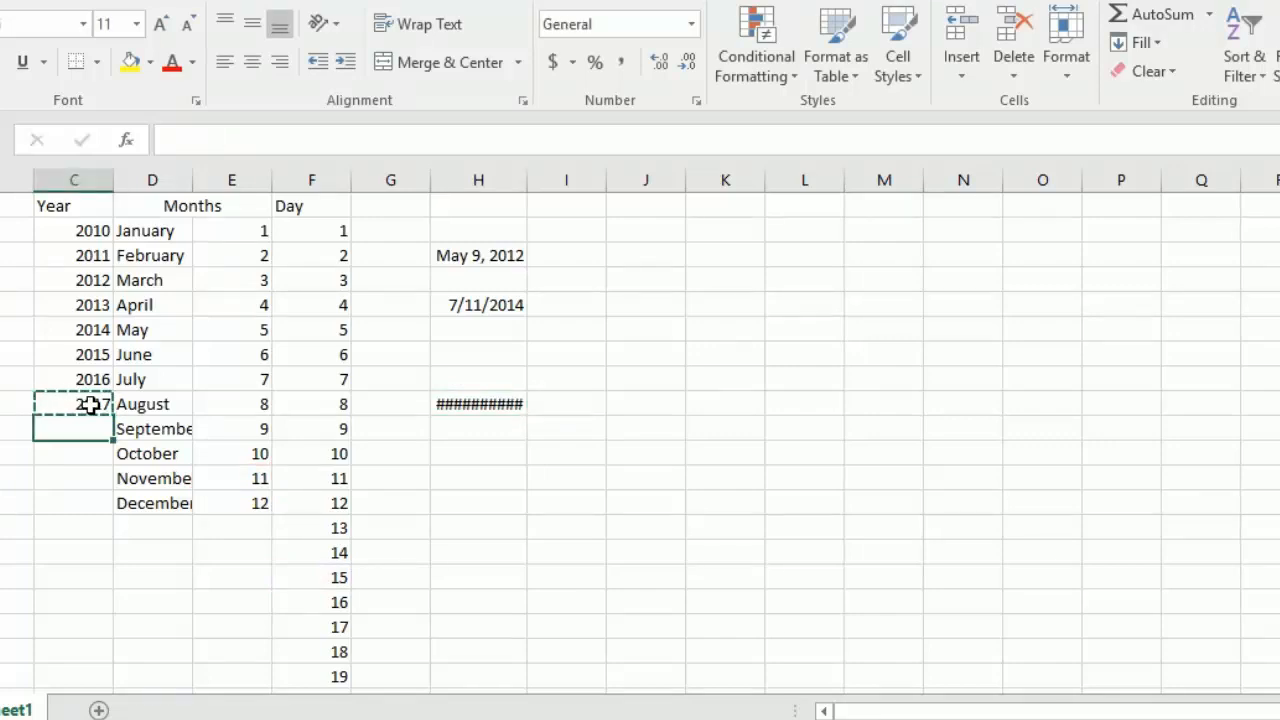
key("ctrl+v")
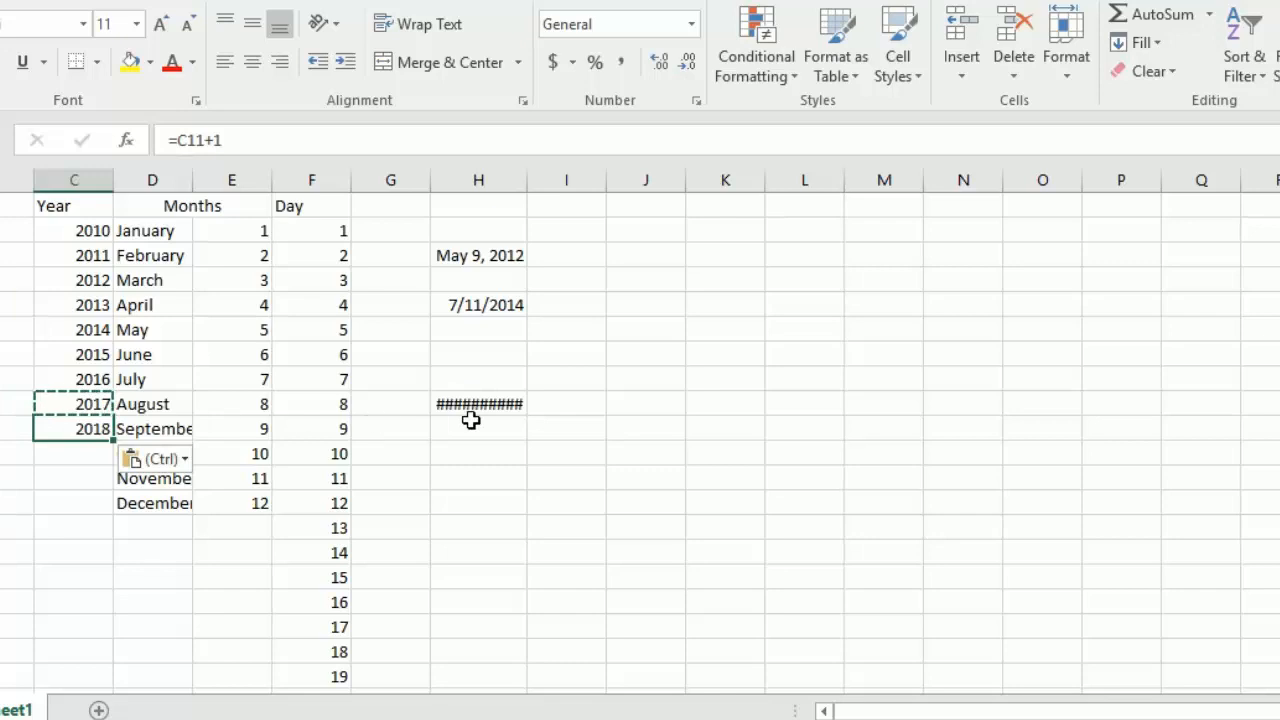
Step: Widen column H to fit the full date in H11
left_click(510, 406)
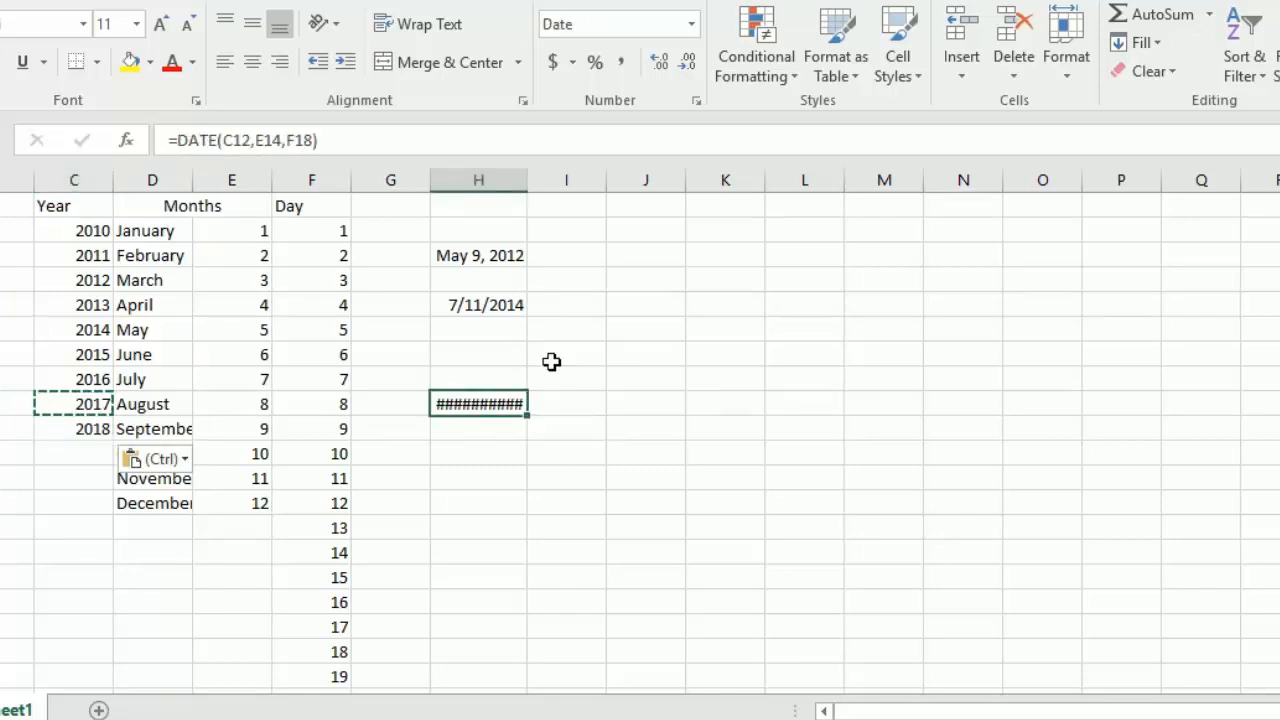
double_click(528, 182)
double_click(529, 181)
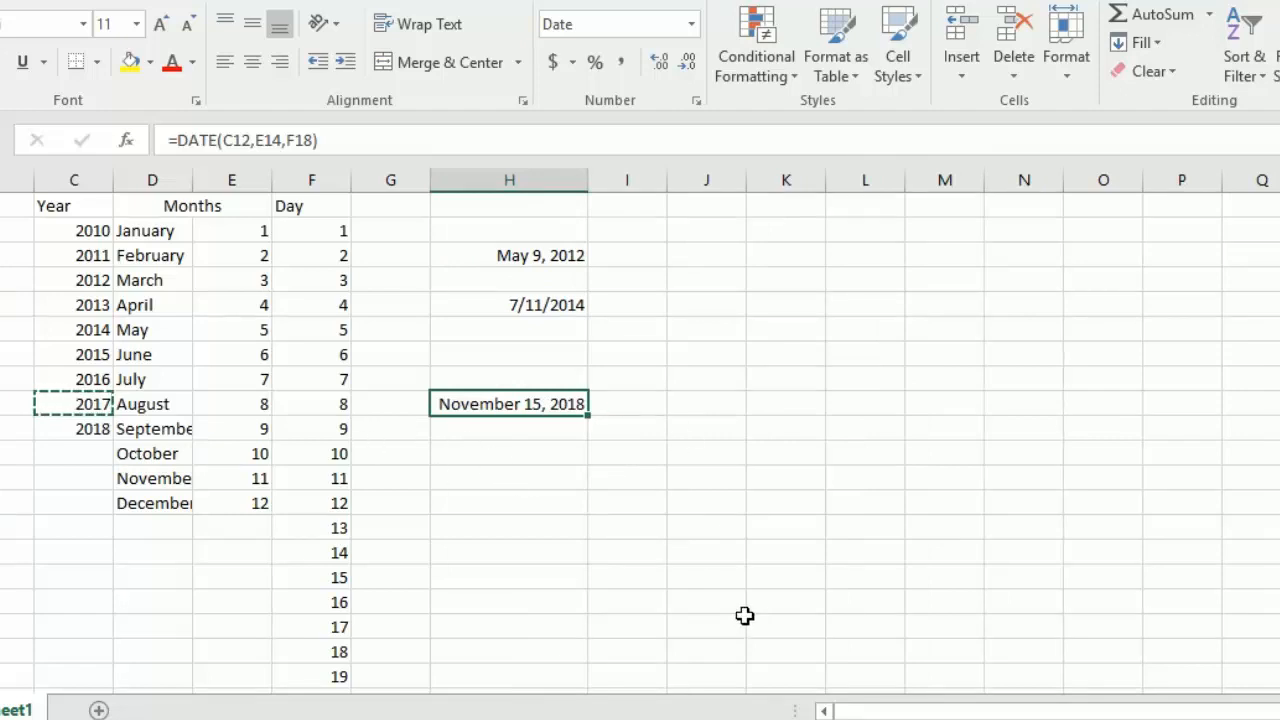
Step: Enter a DATEVALUE formula in J11 that converts the date in H11
key("Right")
key("Right")
type("=")
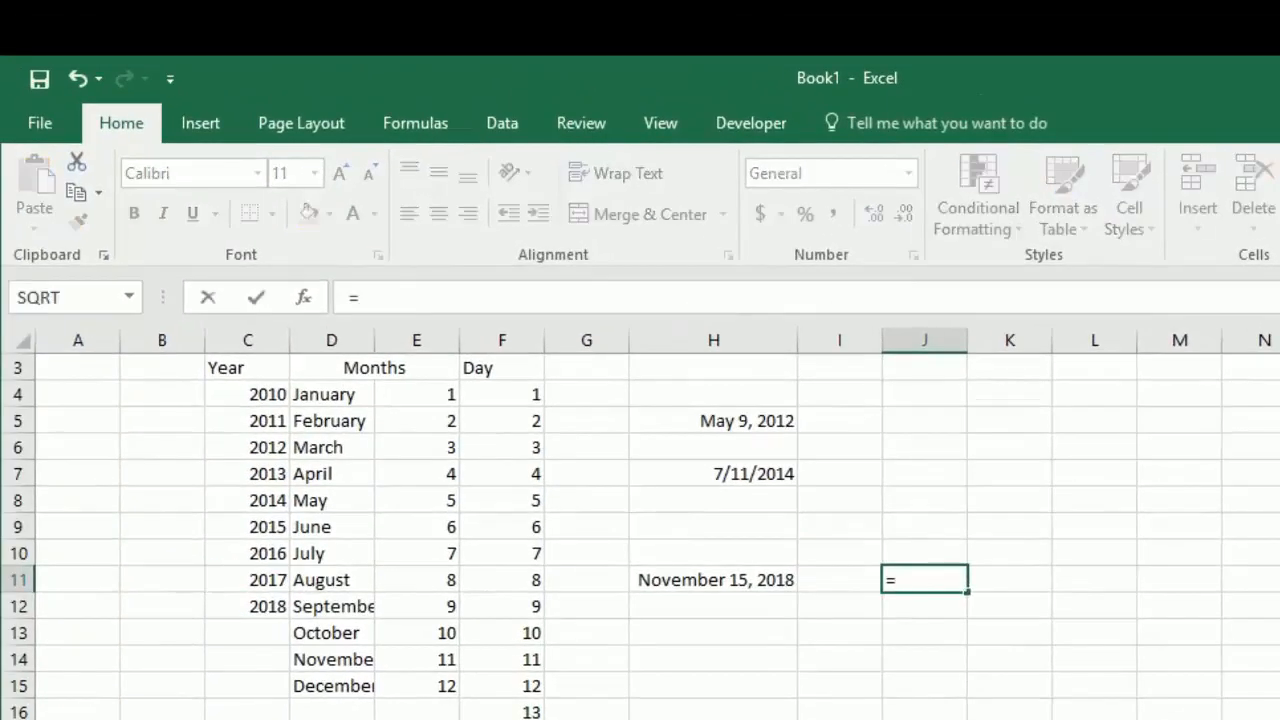
type("date")
key("Down")
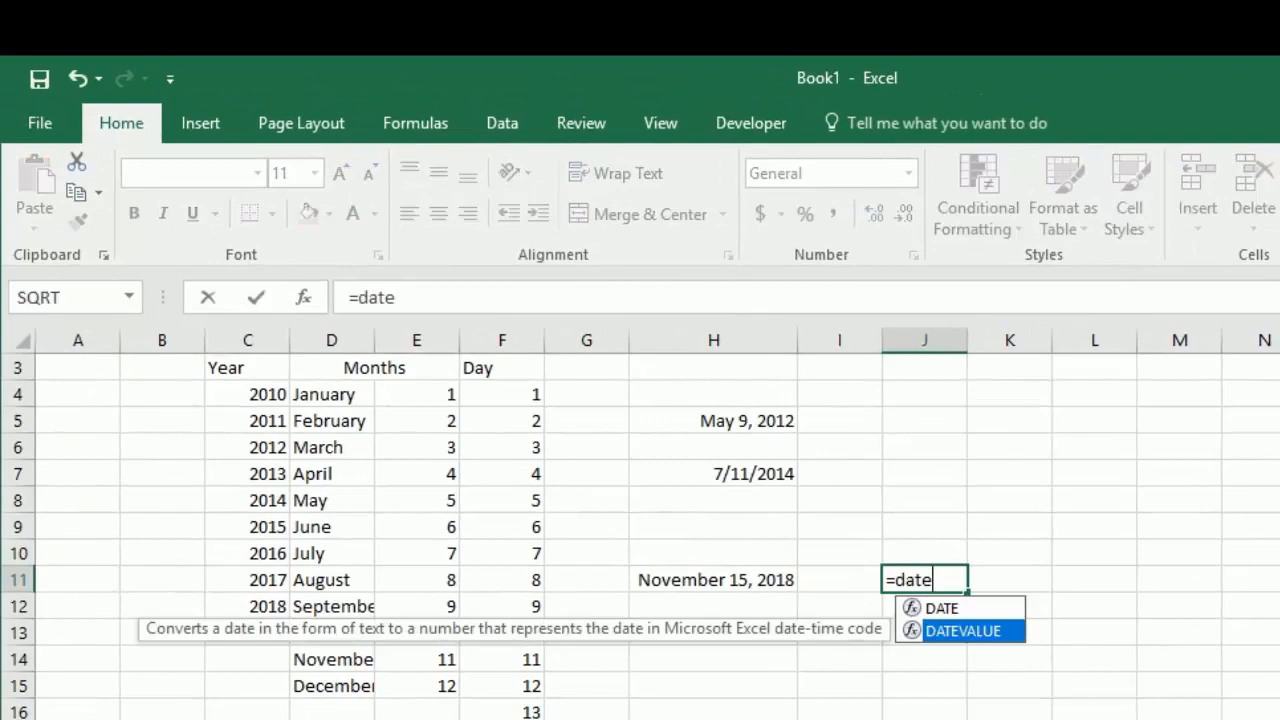
key("Tab")
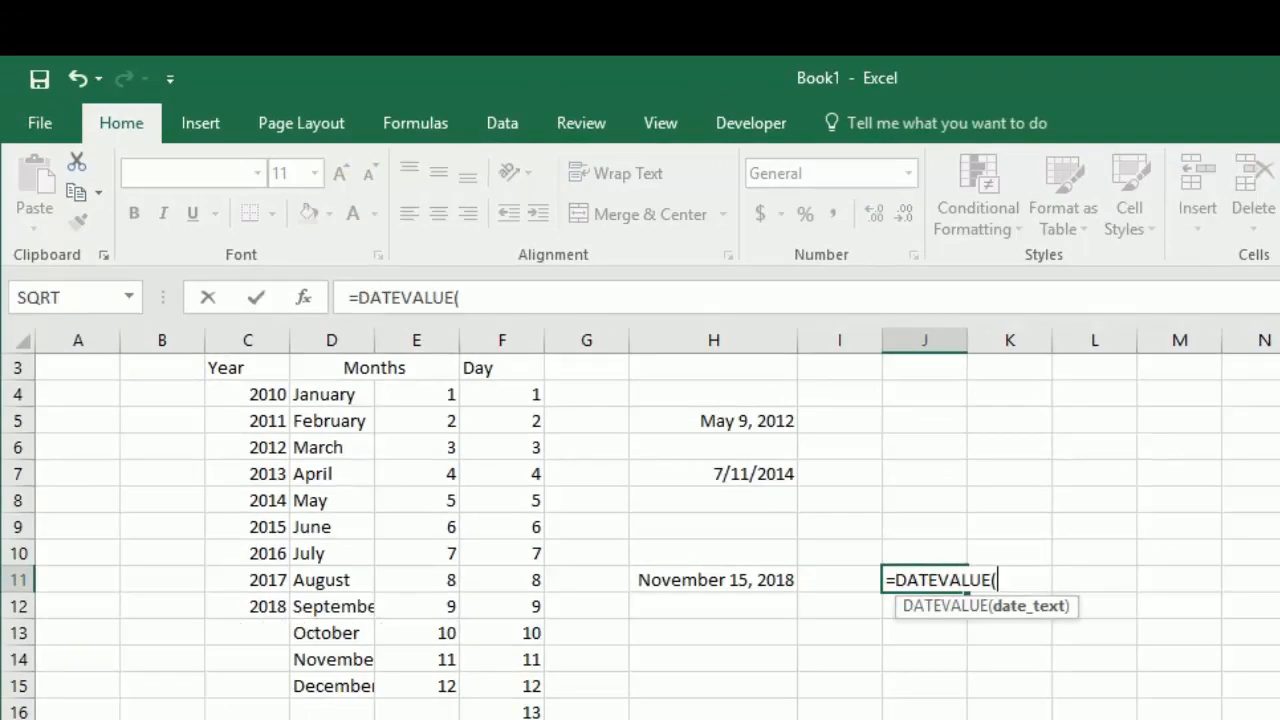
left_click(748, 582)
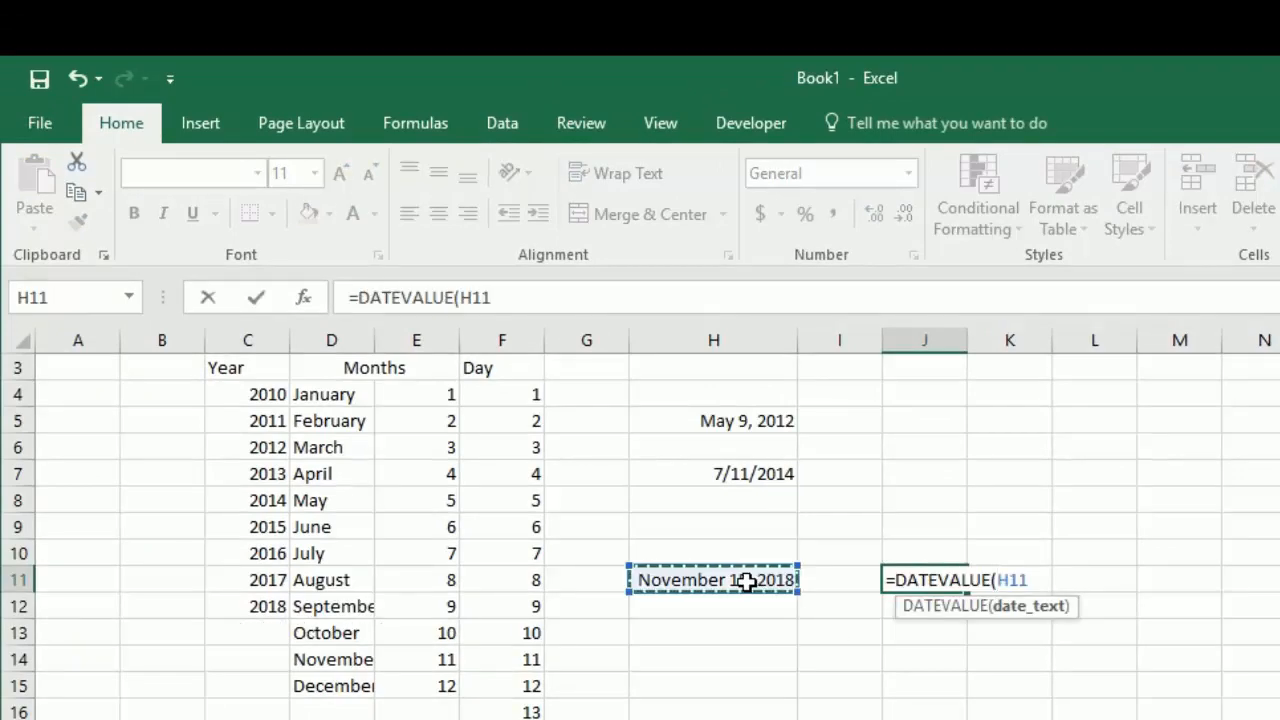
type(")")
key("Return")
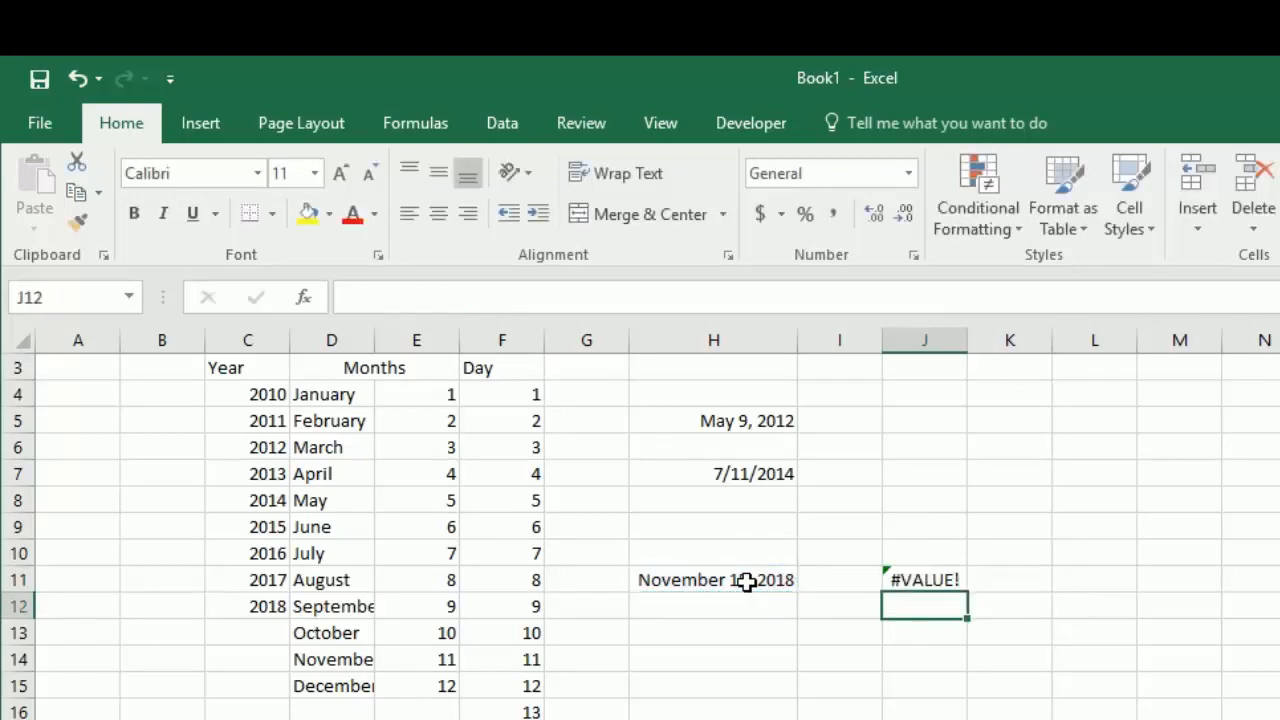
Step: Re-enter the formula =DATEVALUE(H11) in J11
key("Up")
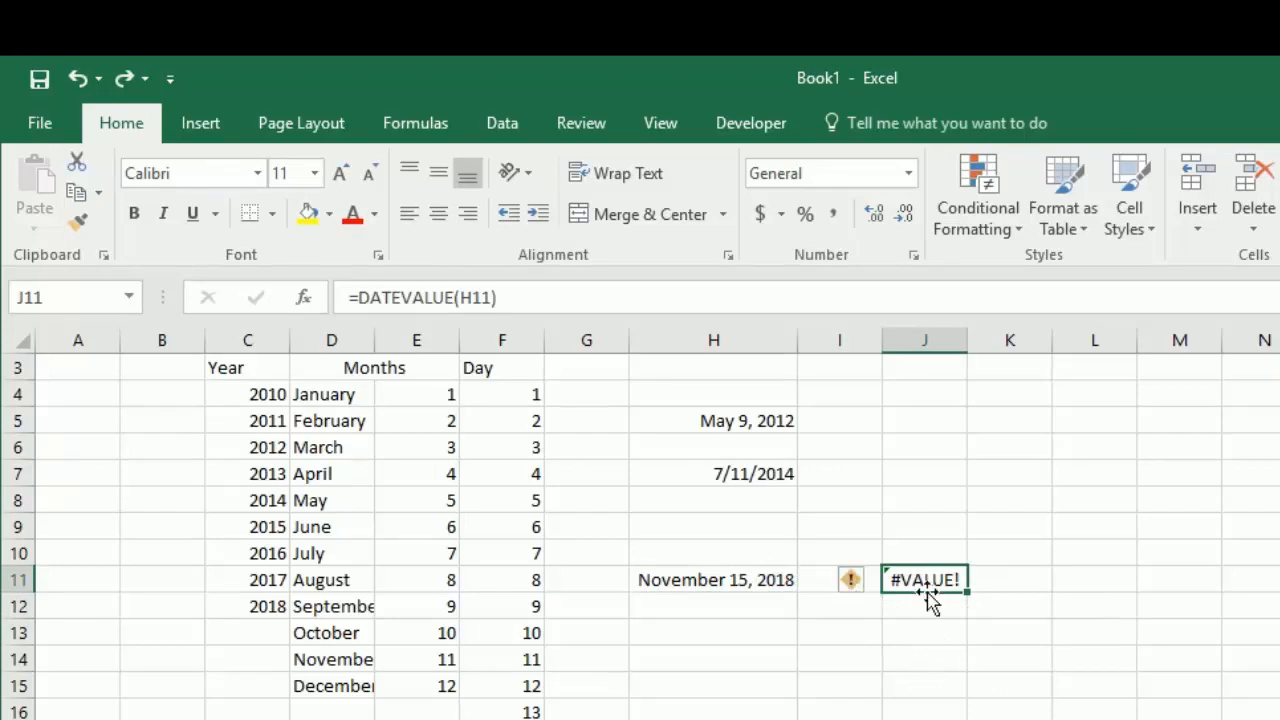
type("=date")
key("Down")
key("Tab")
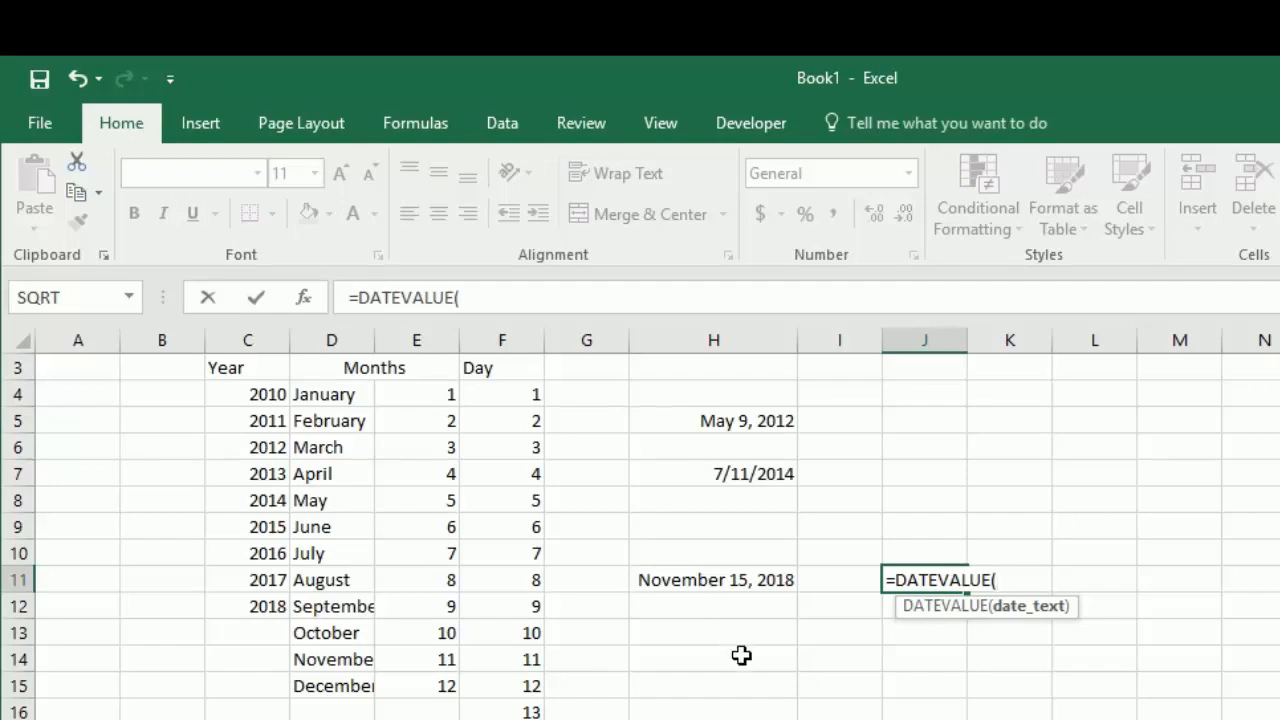
left_click(676, 579)
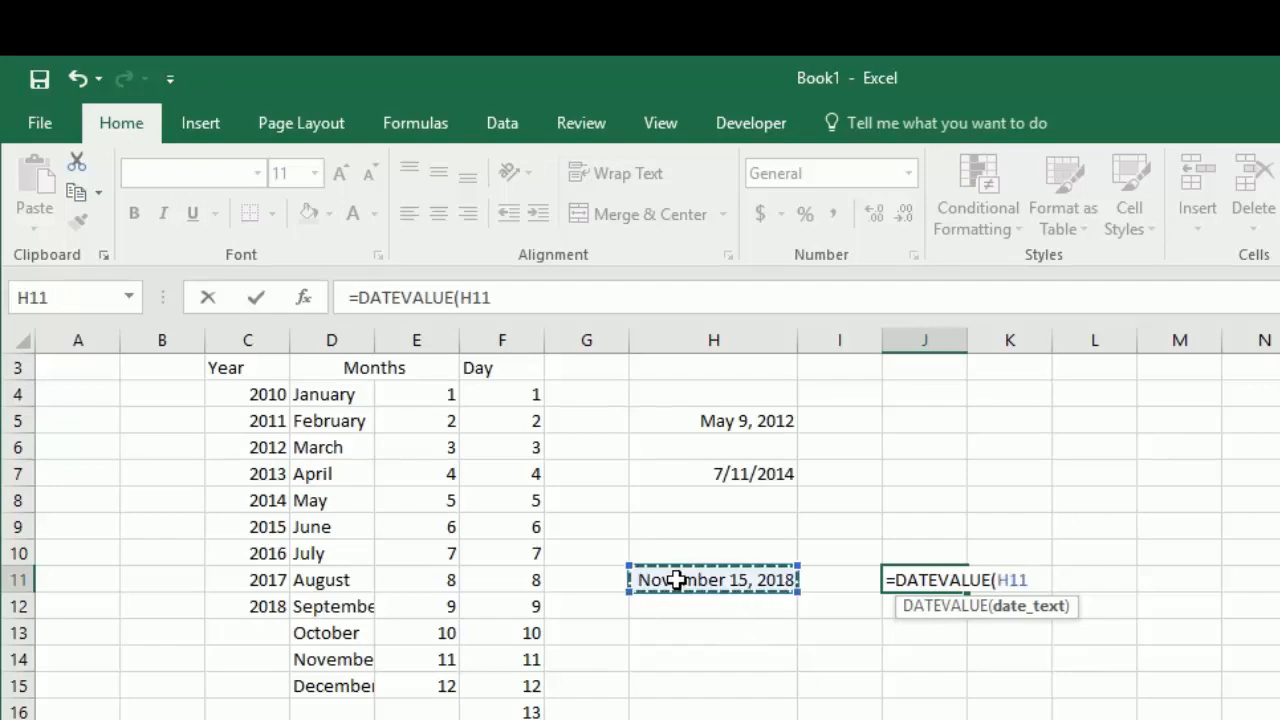
type(")")
key("Return")
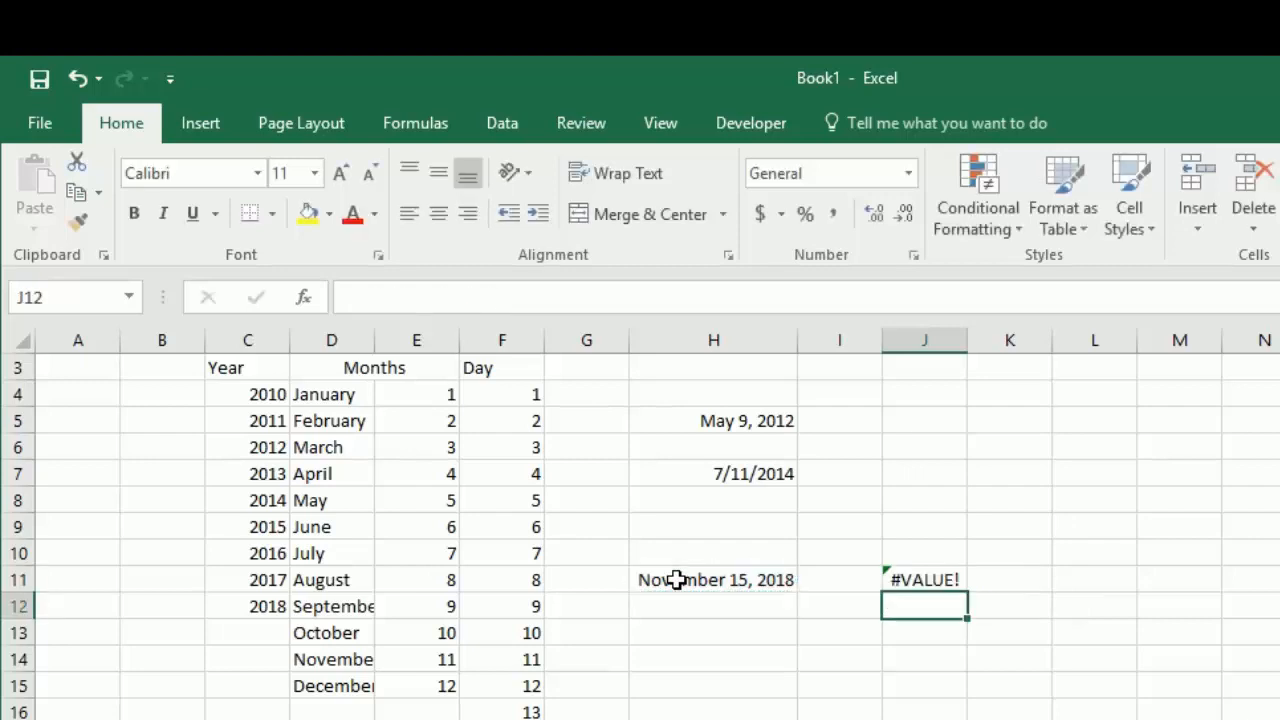
Step: Replace the DATE formula in H11 with its plain value by copying the cell and pasting values only
left_click(676, 579)
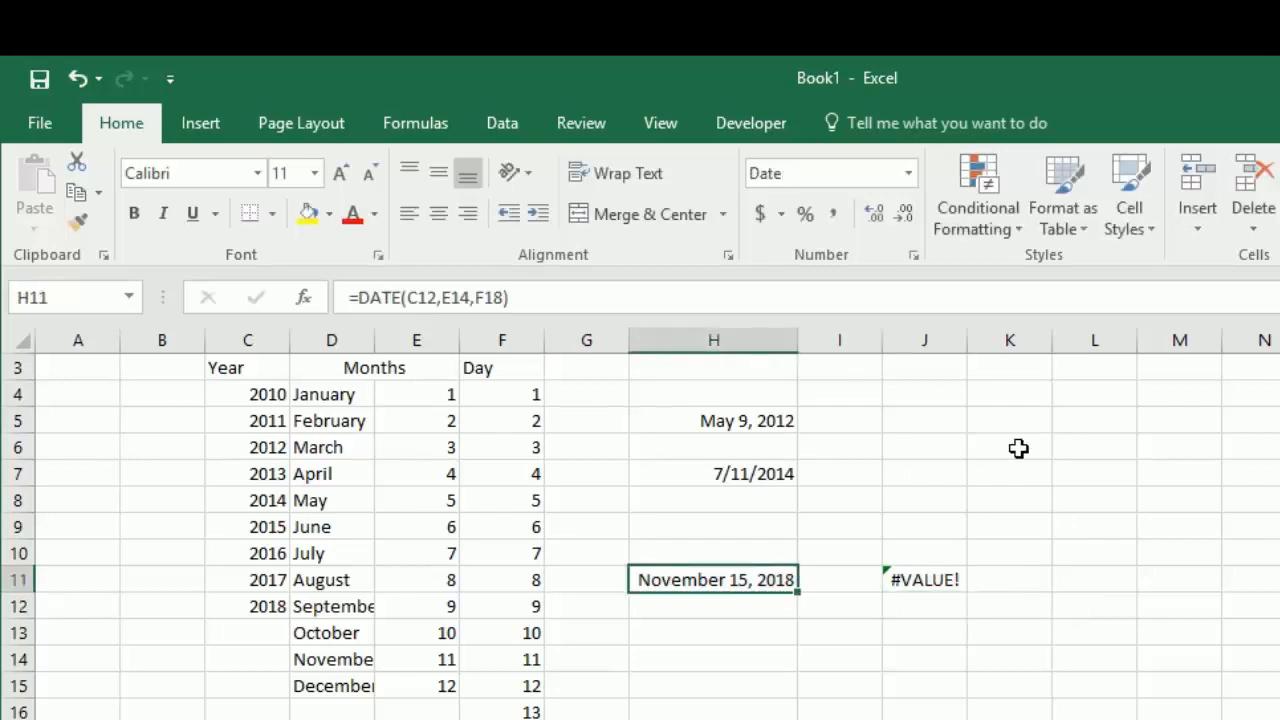
key("ctrl+c")
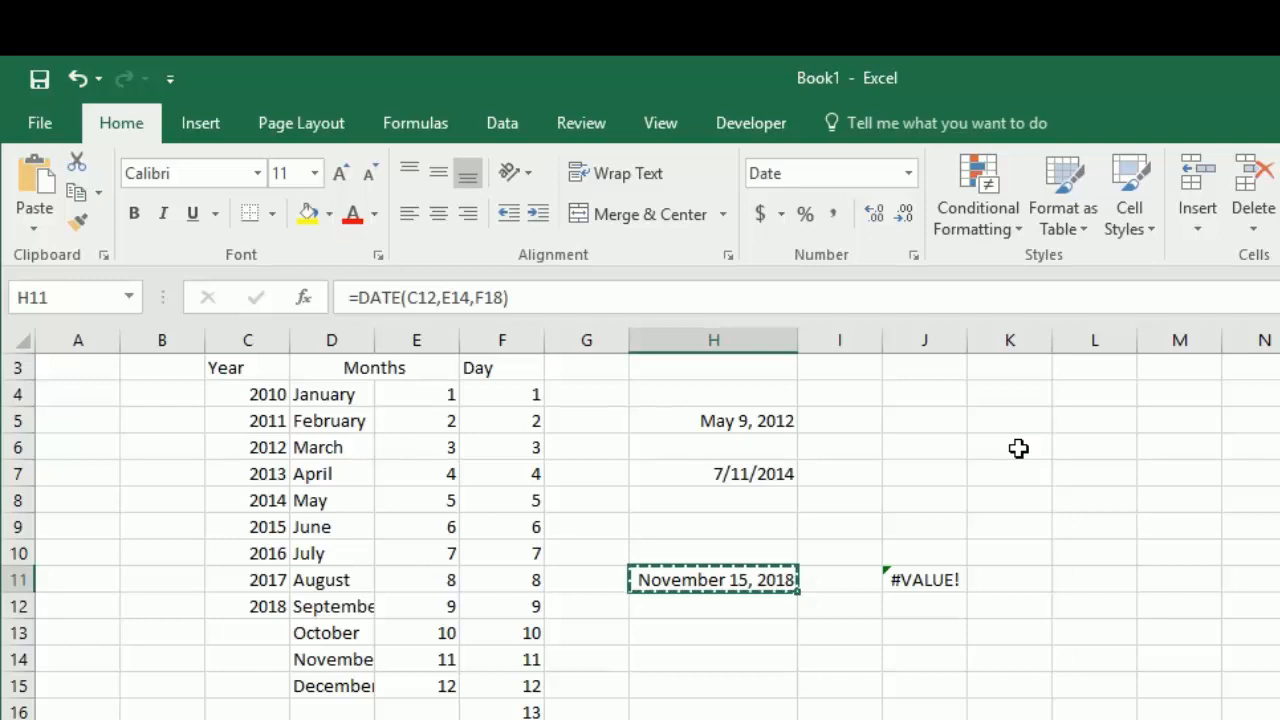
left_click(34, 226)
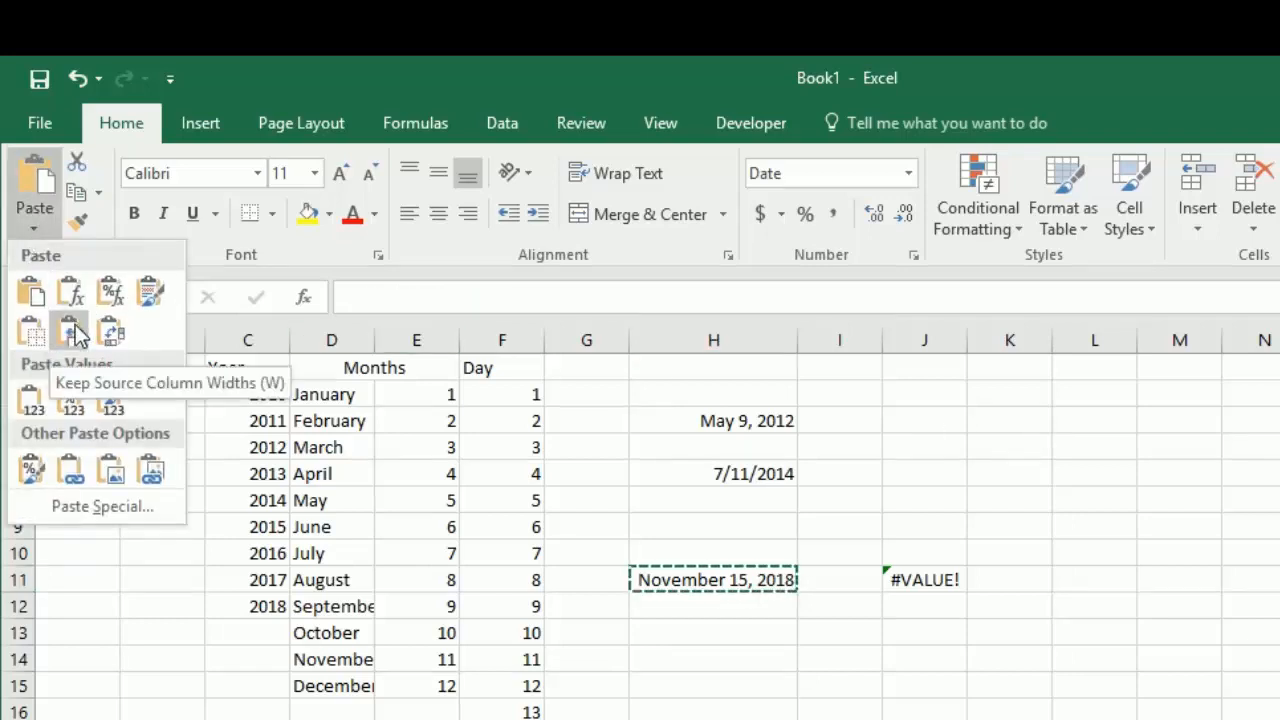
left_click(30, 400)
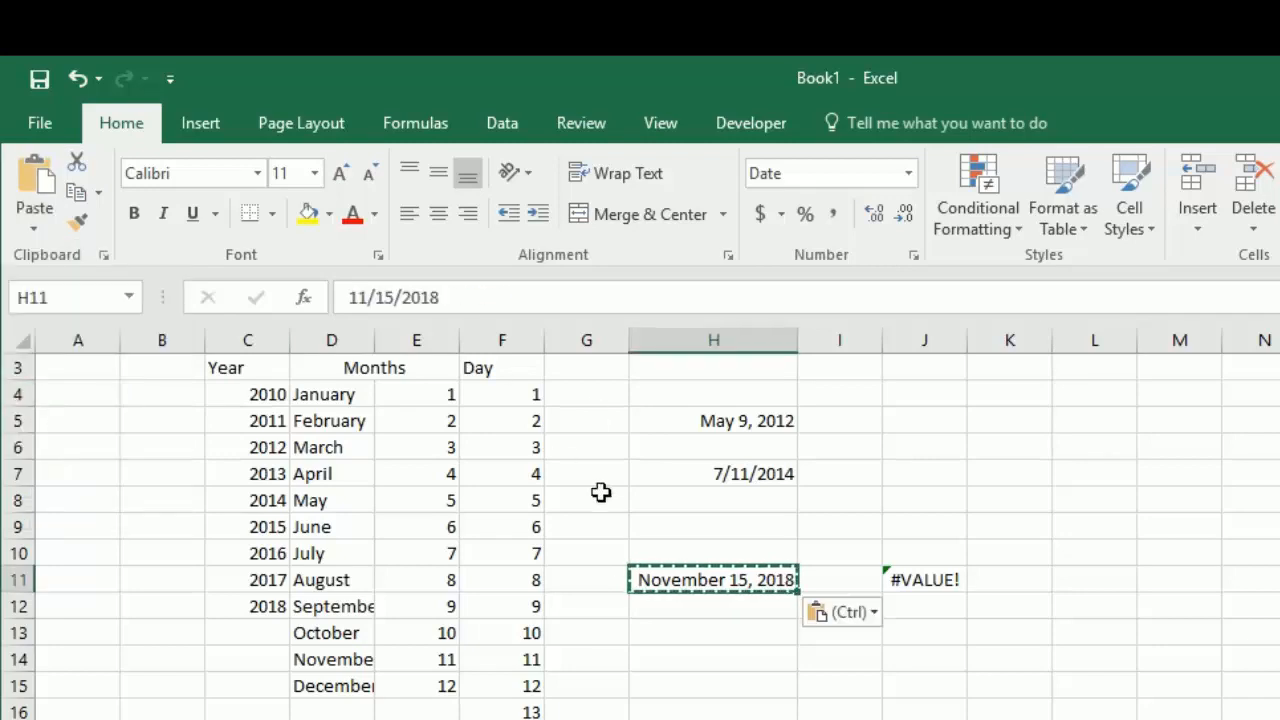
Step: Turn the date in H11 into text by adding a leading apostrophe, giving '11/15/2018
key("F2")
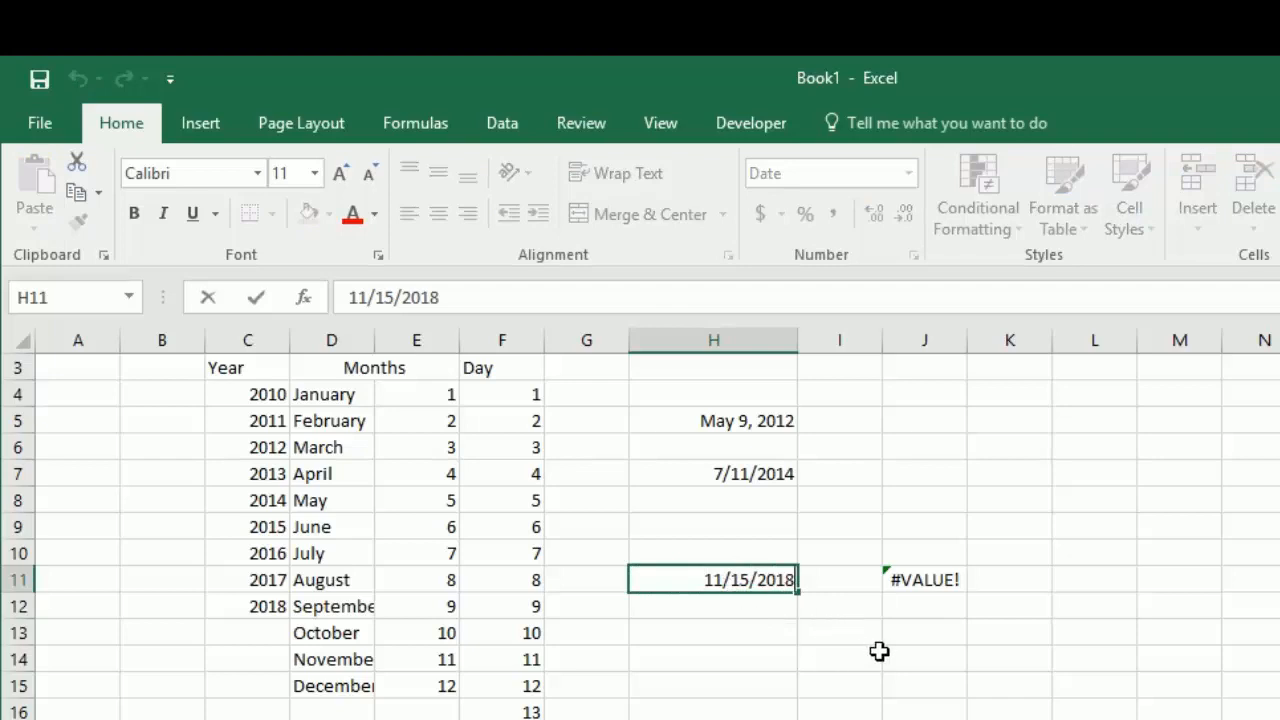
key("Home")
type("'")
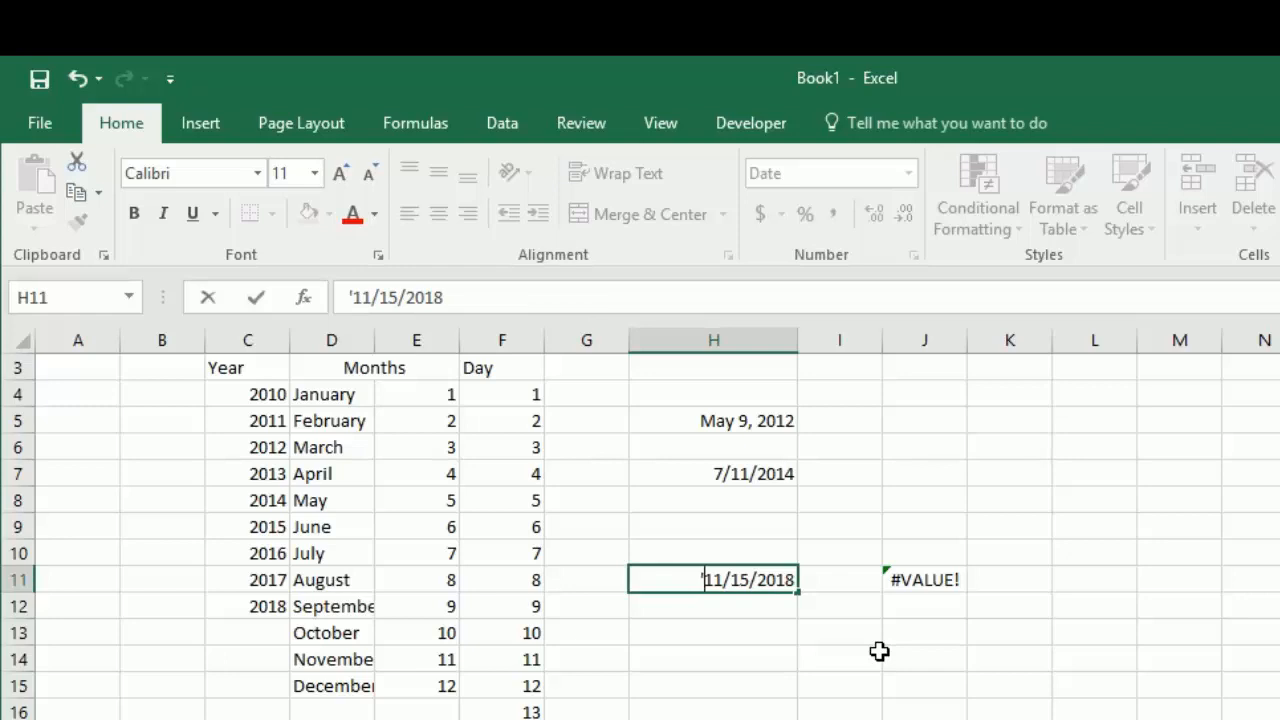
key("Return")
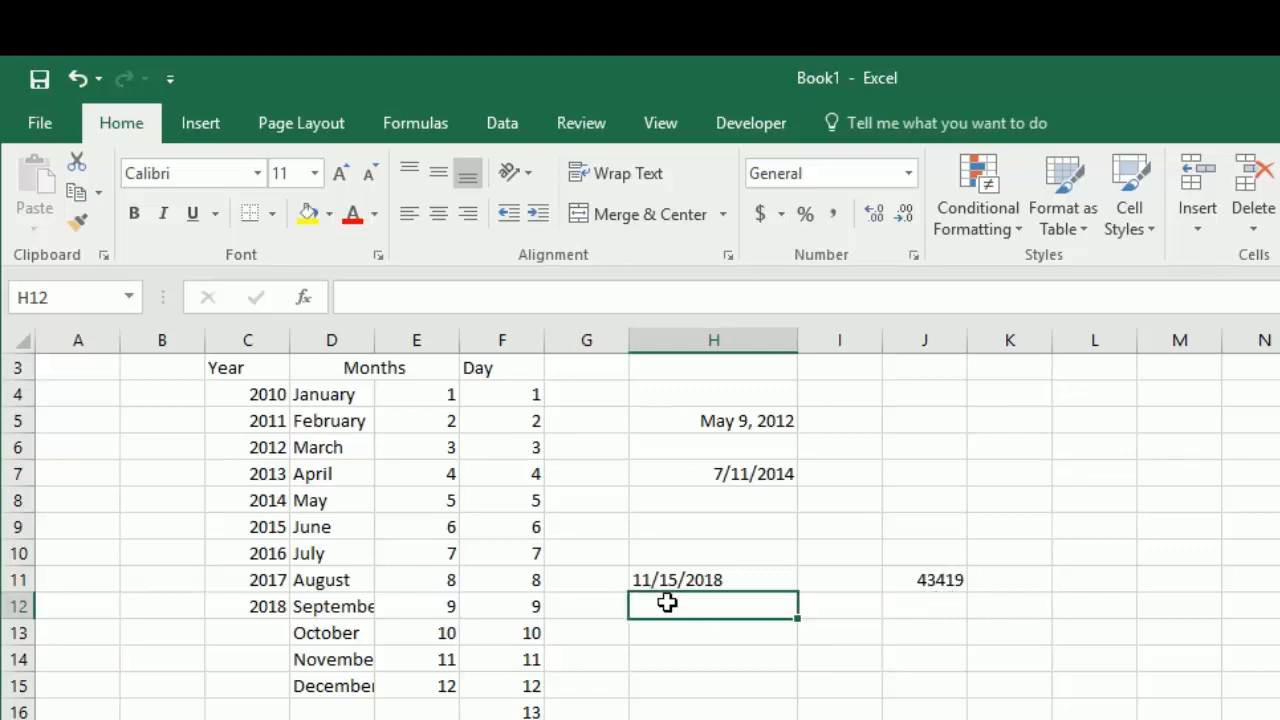
Step: Change the year of the text date in H11 to 2017
left_click(748, 580)
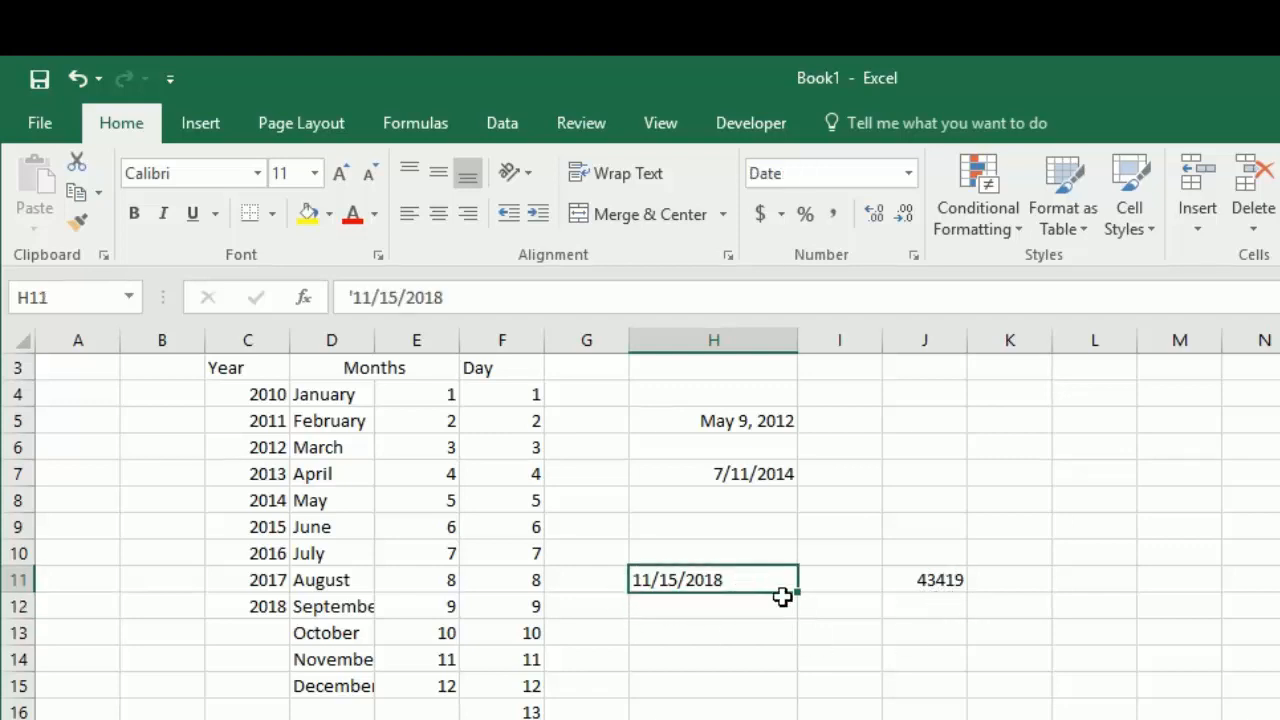
key("F2")
key("BackSpace")
type("7")
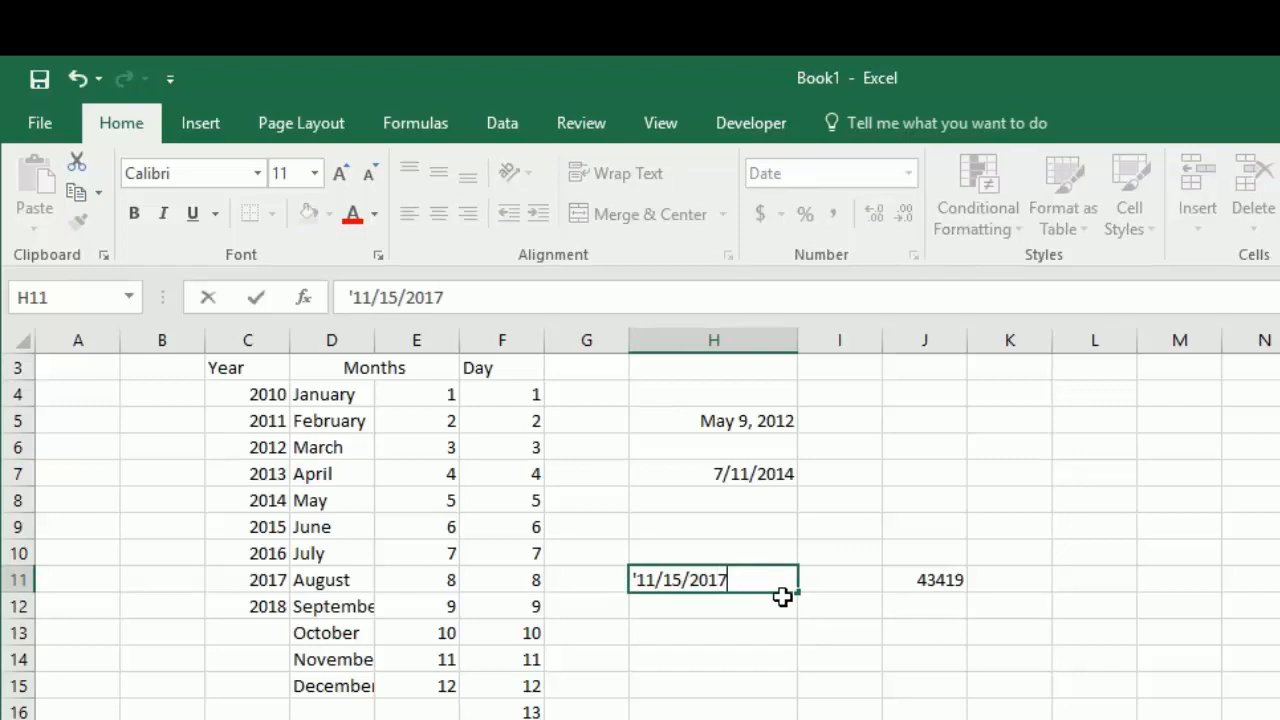
key("Return")
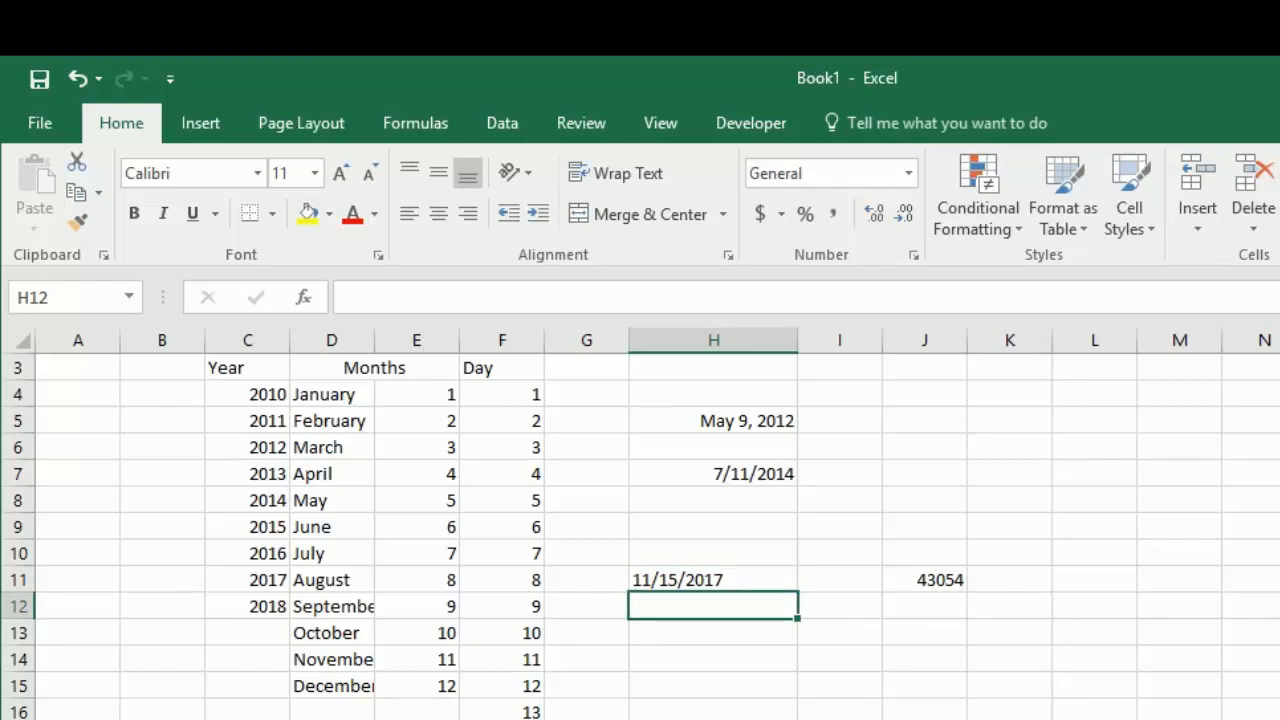
Step: Enter the formula =J11+1 in J12 to get the next day's serial number
left_click(936, 610)
type("=")
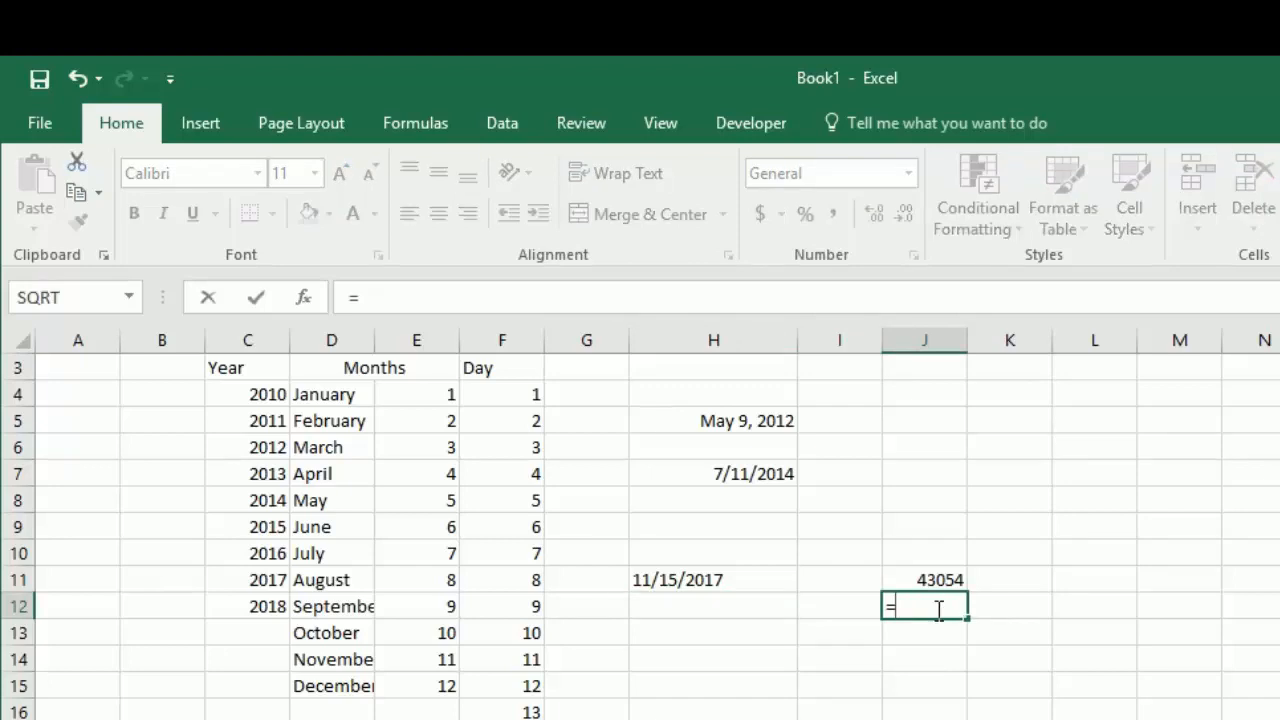
key("Up")
type("+1")
key("Return")
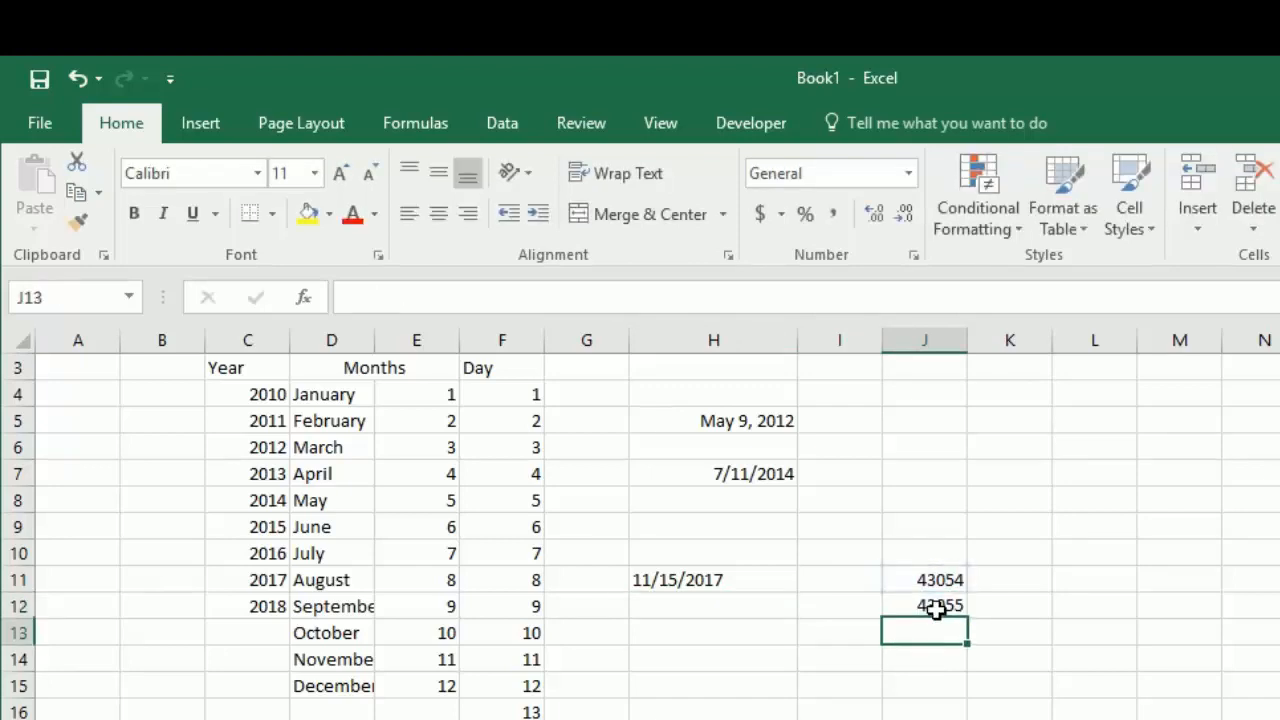
Step: Copy the next-day formula in J12 down through J18
left_click(922, 578)
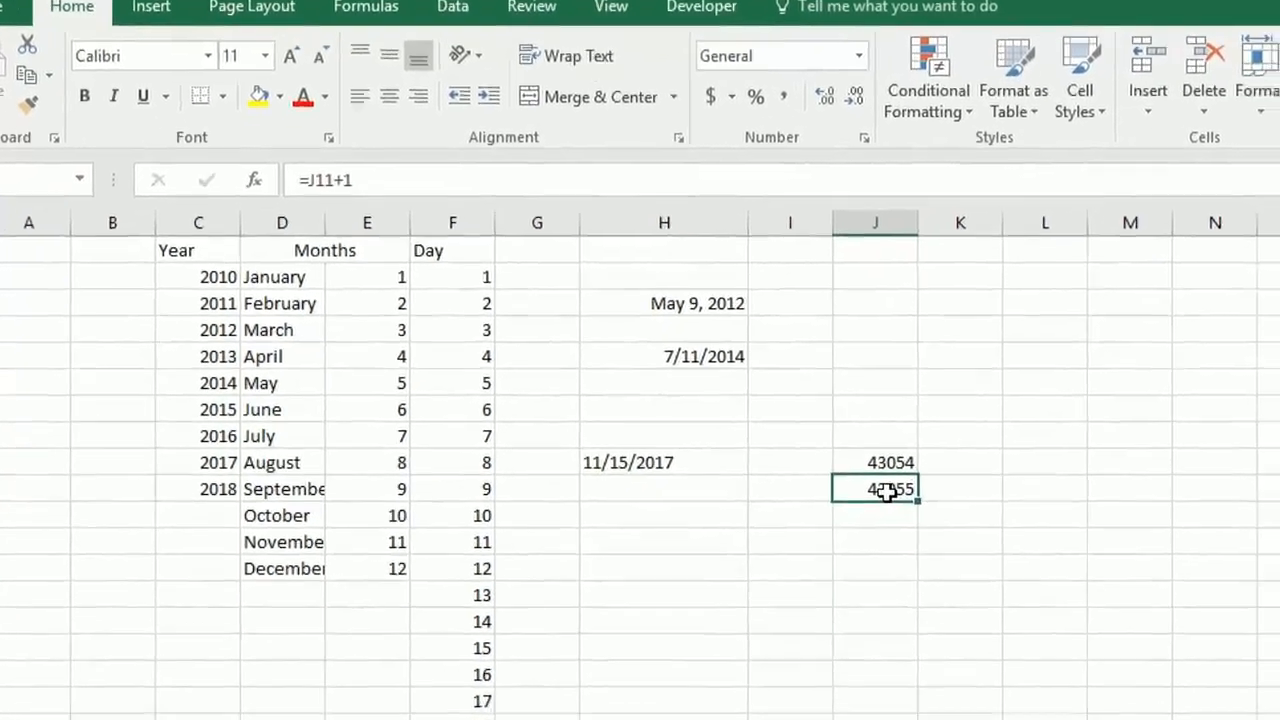
key("ctrl+c")
key("shift+Down")
key("shift+Down")
key("shift+Down")
key("shift+Down")
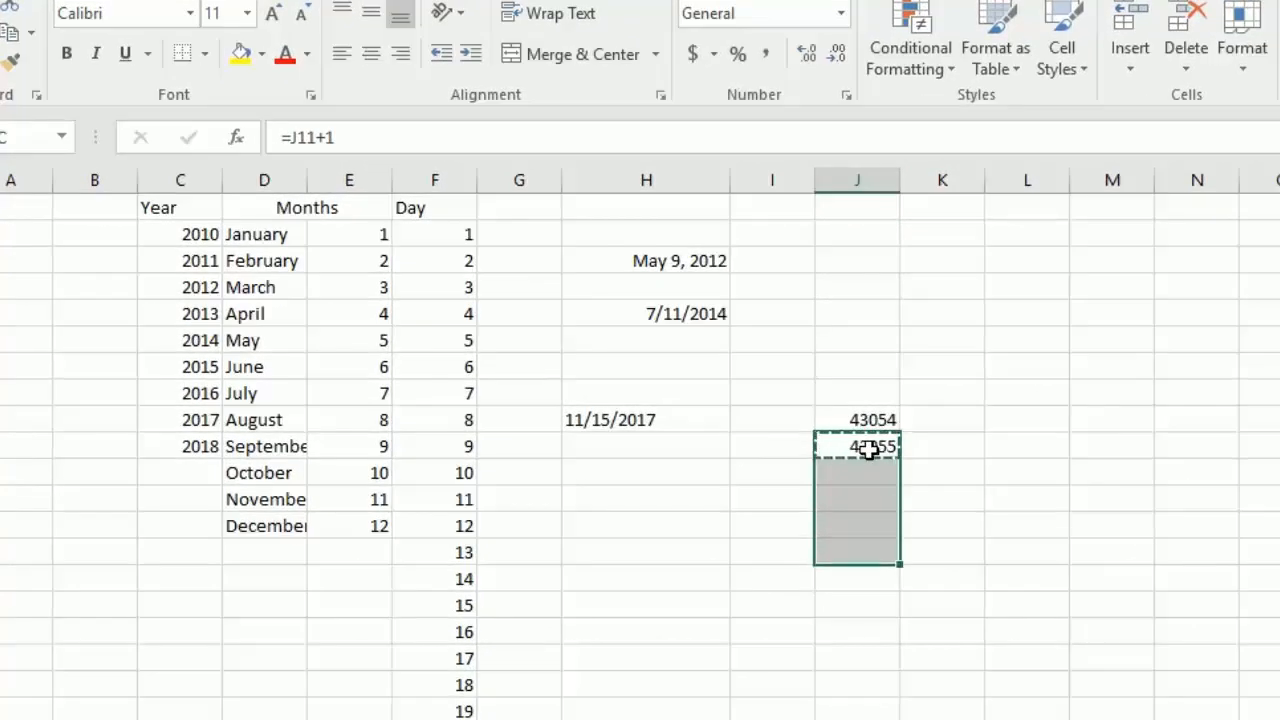
key("shift+Down")
key("shift+Down")
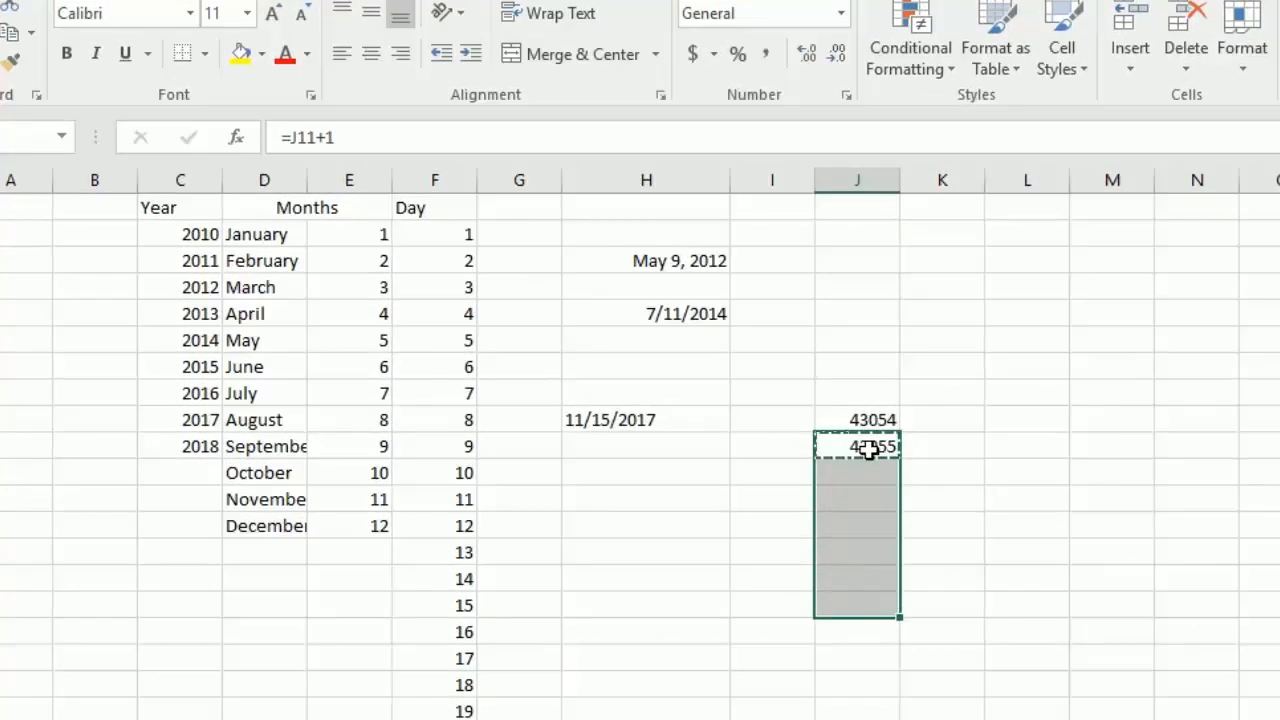
key("ctrl+v")
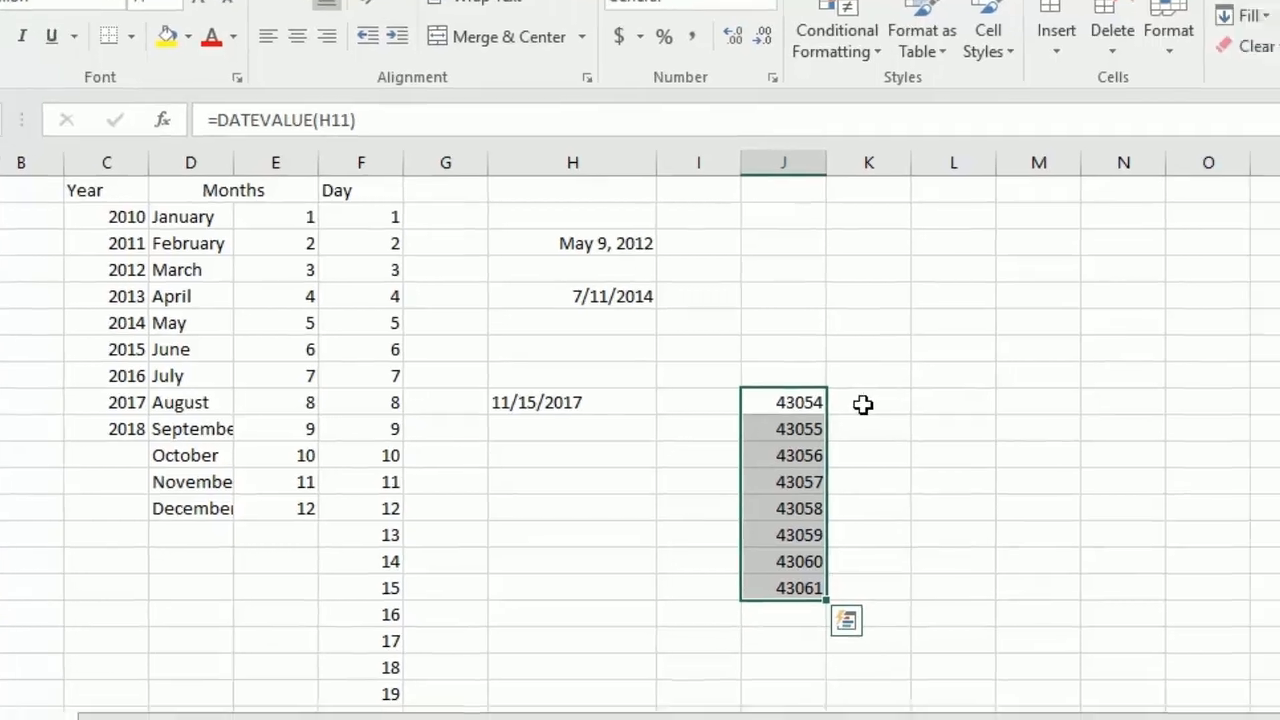
Step: Format the serial numbers in J11:J18 with the Date type "March 14, 2012"
key("ctrl+1")
left_click_drag(840, 112, 921, 119)
left_click(686, 286)
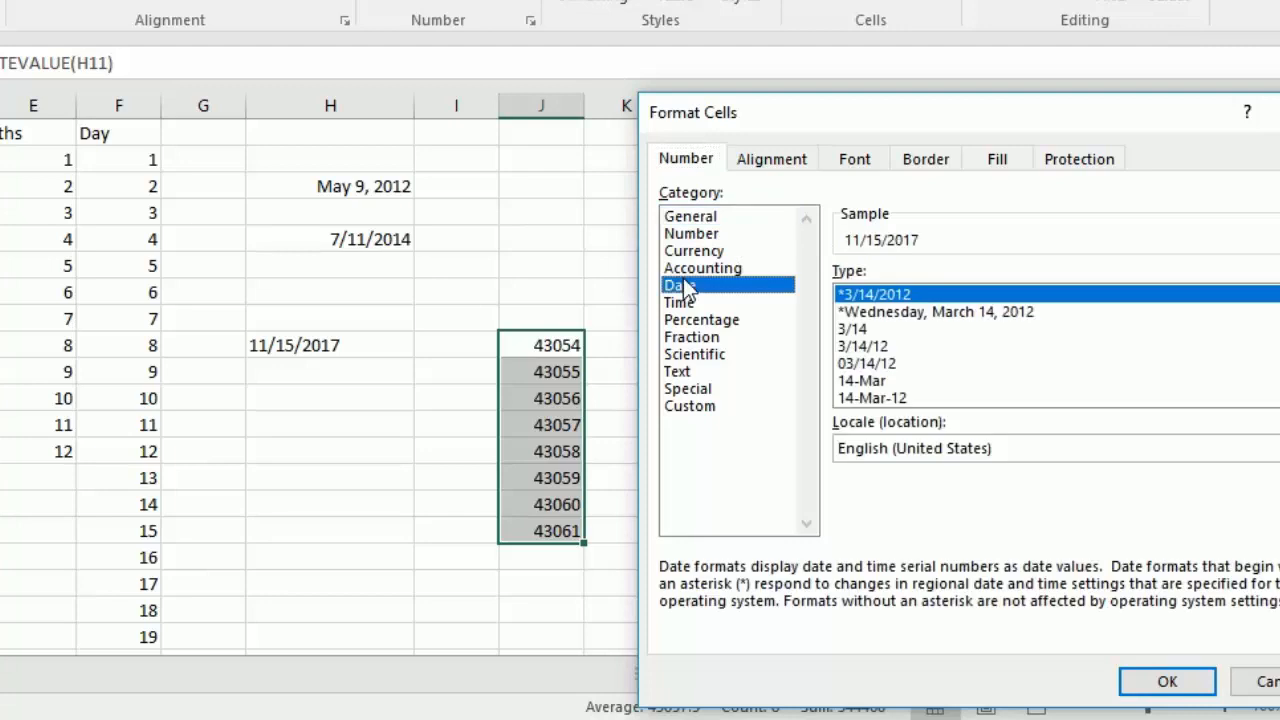
left_click(948, 366)
scroll(946, 366, "down", 2)
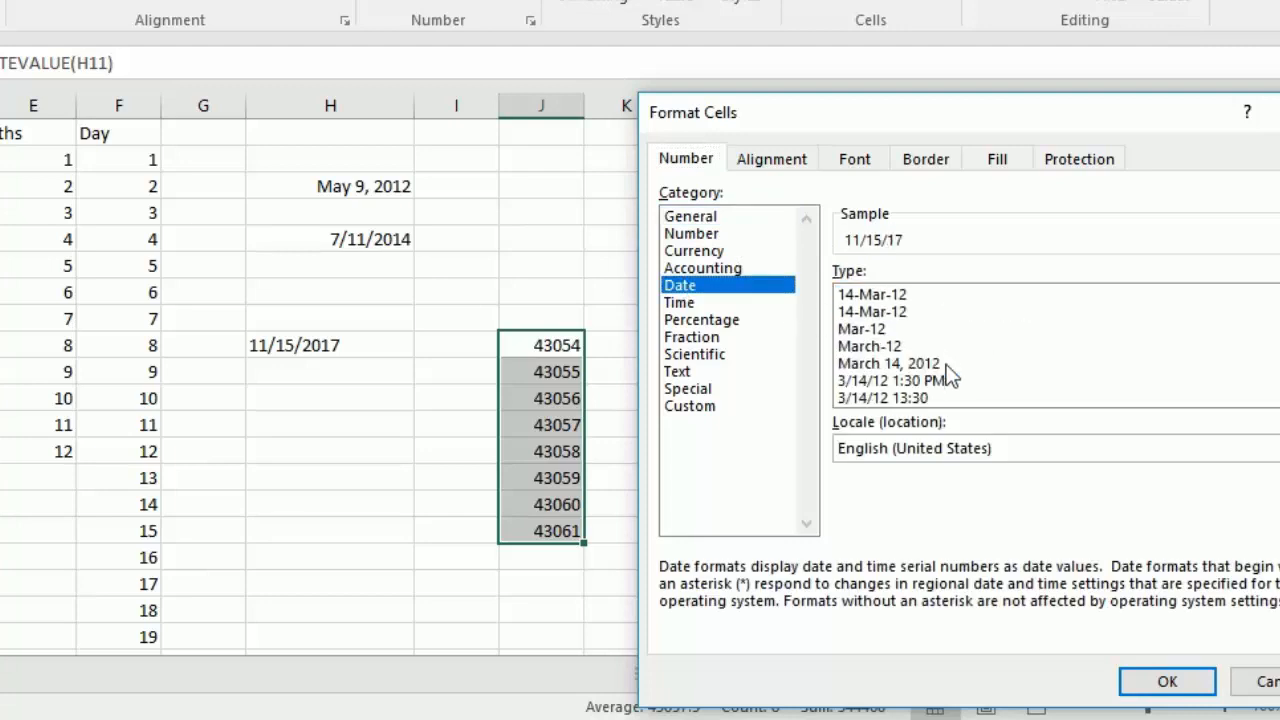
left_click(945, 365)
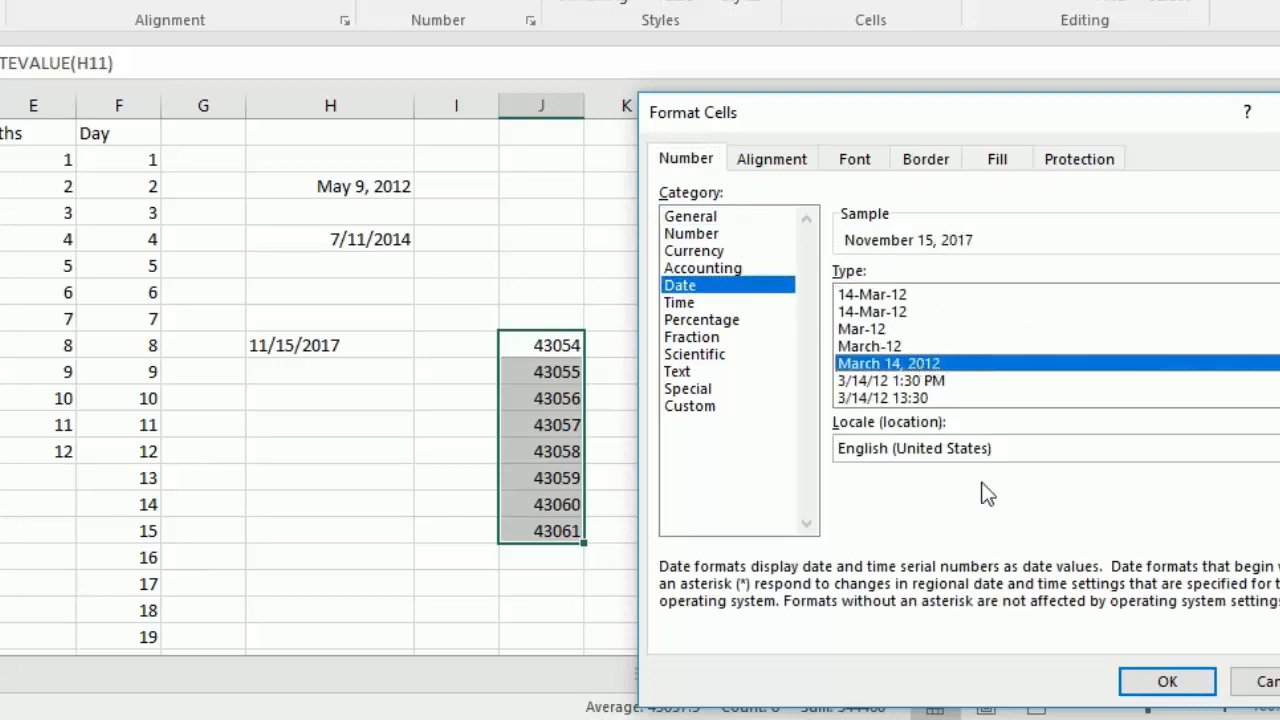
left_click(1168, 683)
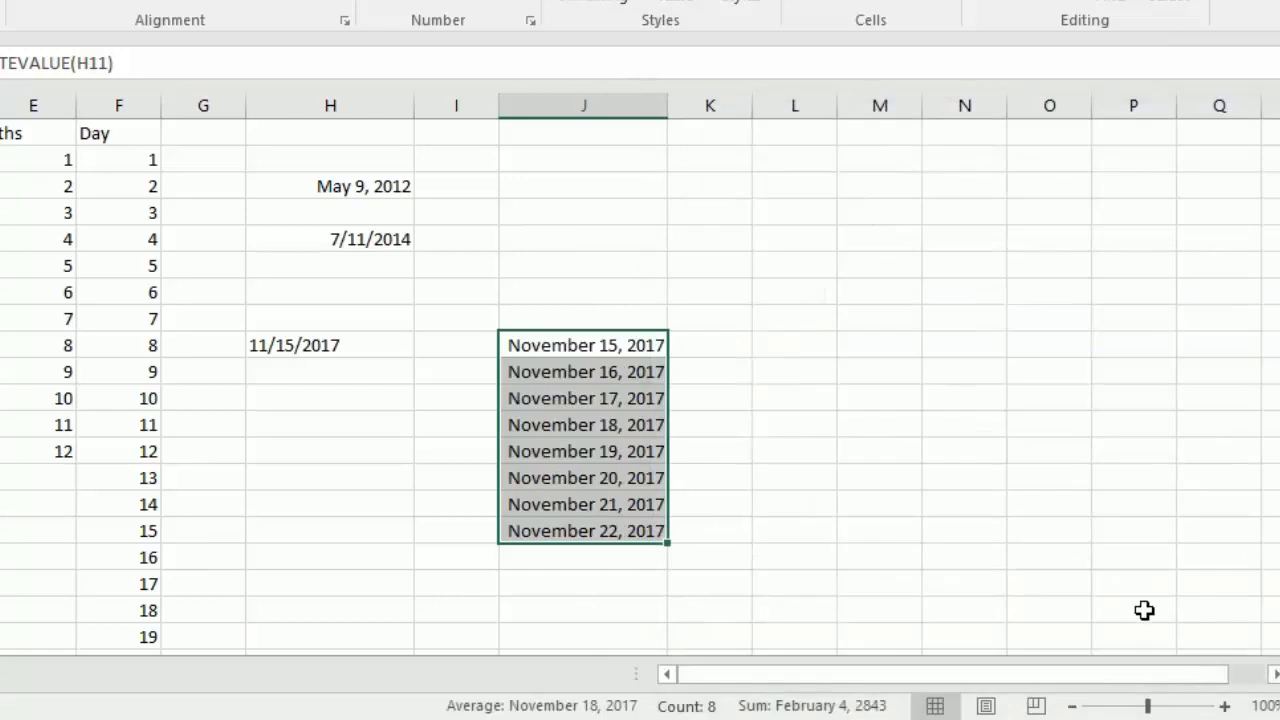
Step: Inspect the cell reference in the J12 formula and look through the cells below it down to J14
left_click(551, 369)
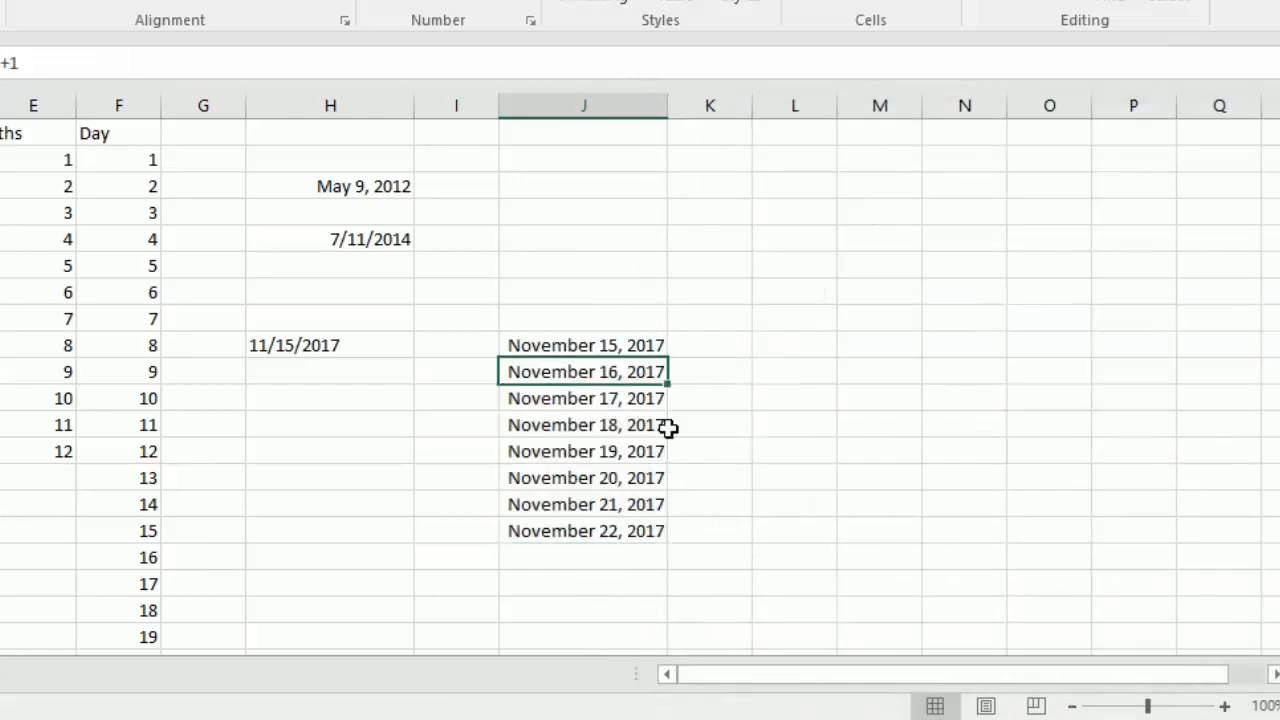
key("F2")
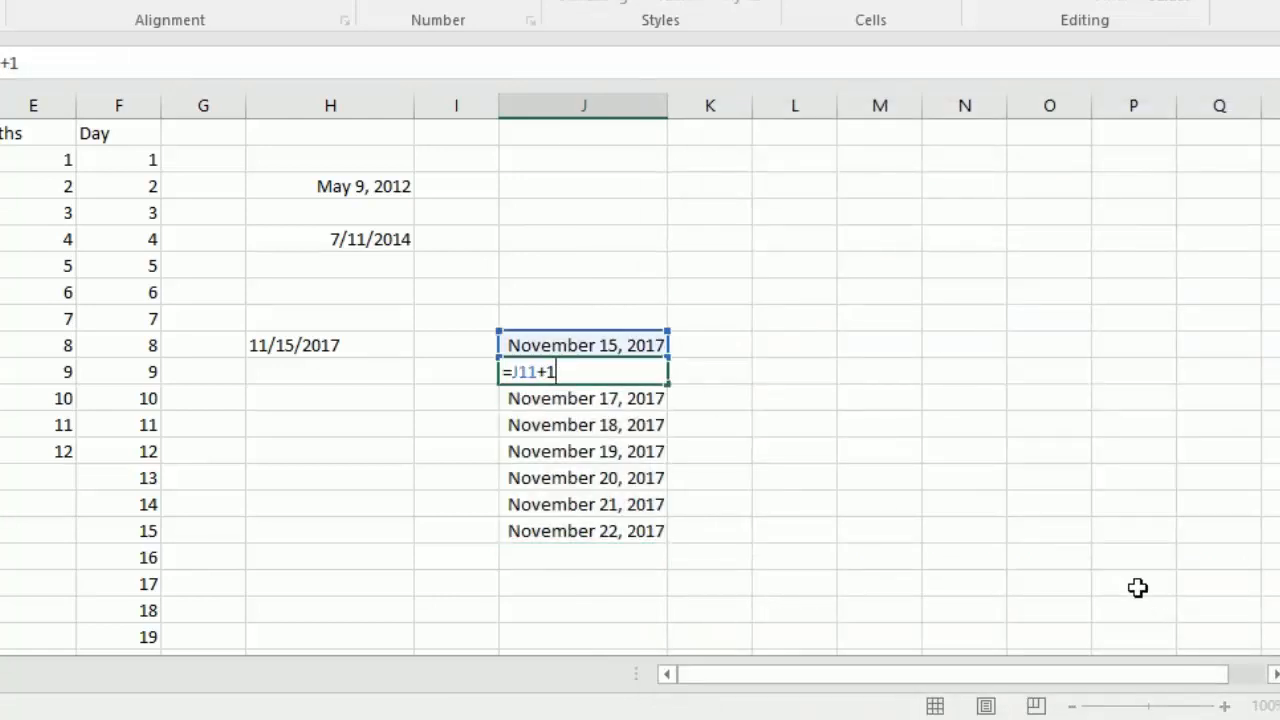
key("Escape")
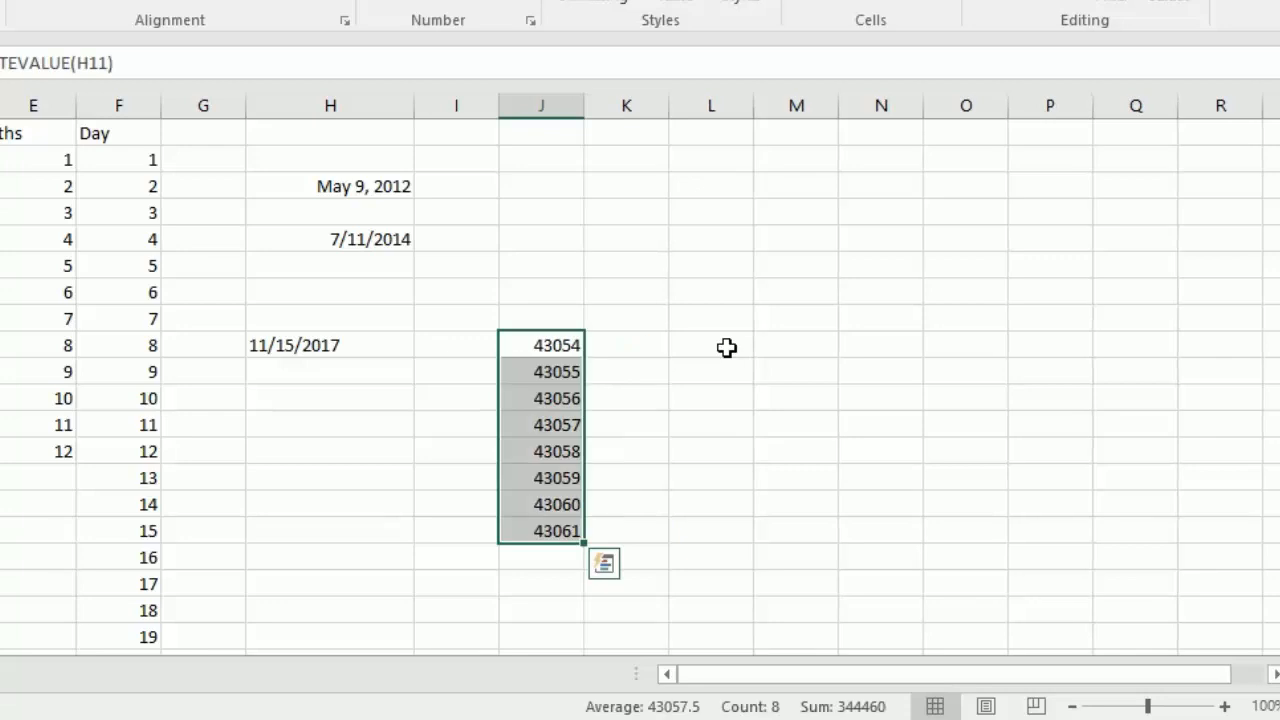
key("Down")
key("Down")
key("Down")
key("Down")
key("Down")
key("Down")
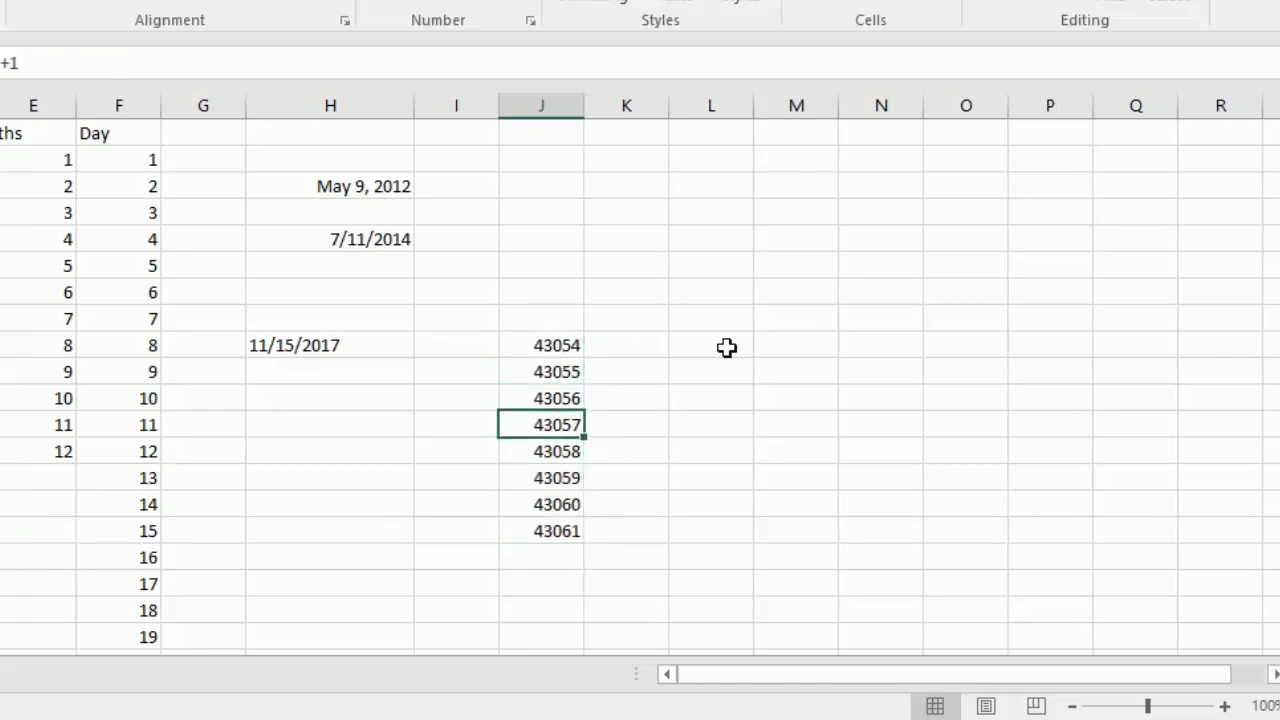